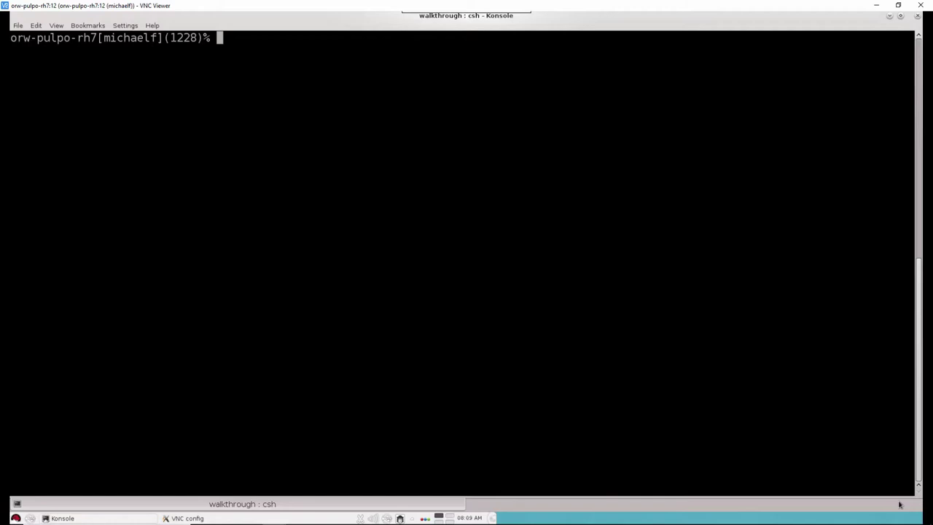
# Step: Run kompare to diff EdgeDetect_BitAccurate.h against EdgeDetect_Synthesizable.h
pyautogui.write('kompare EdgeDetect_BitAccurate.h EdgeDetect_Synthesizable.h')
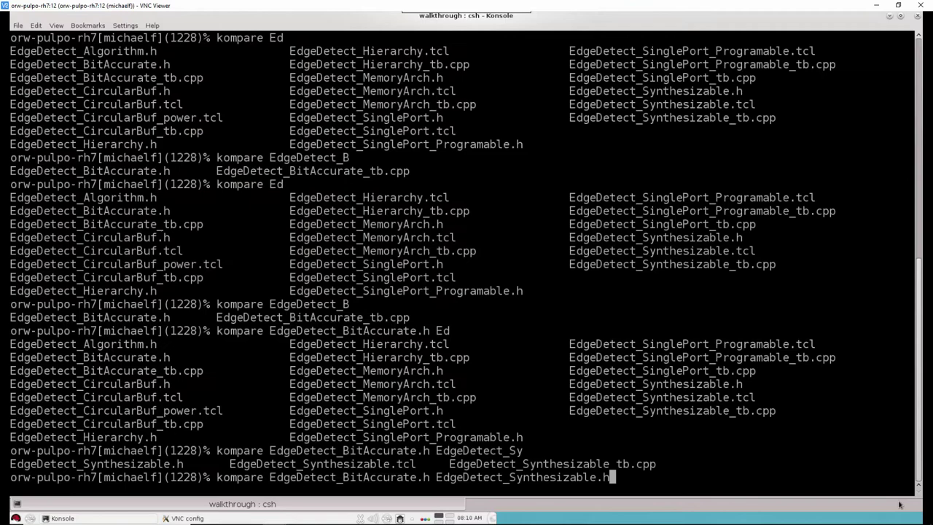
pyautogui.press('Return')
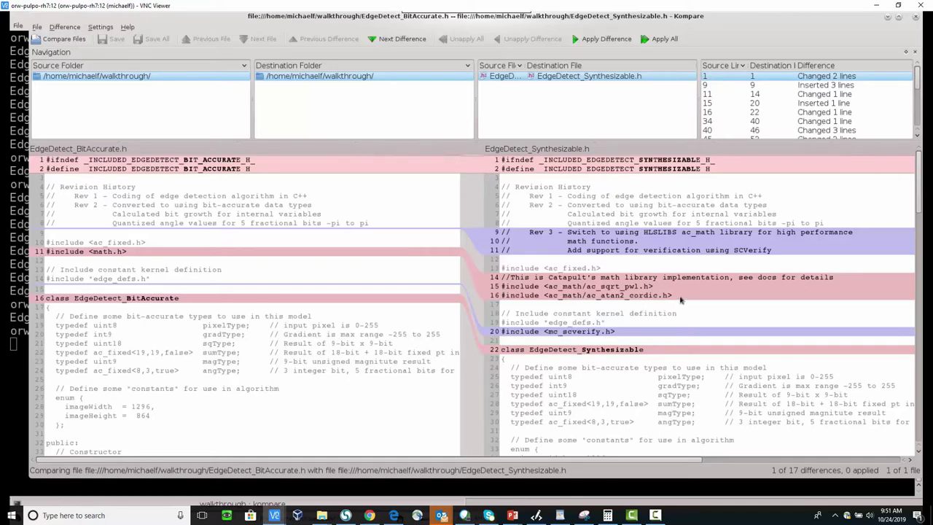
# Step: Scroll the diff down to the verticalDerivative and horizontalDerivative functions
pyautogui.scroll(-5, 685, 295)
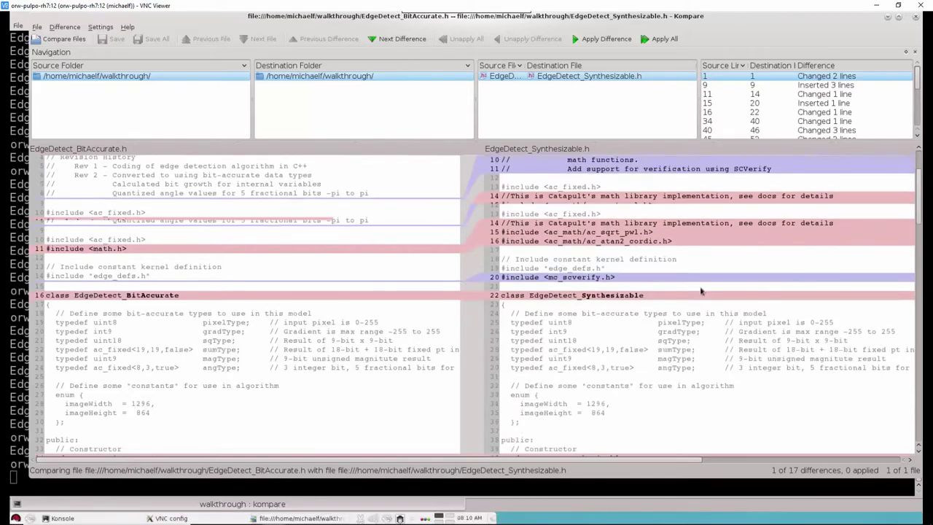
pyautogui.scroll(-3, 700, 291)
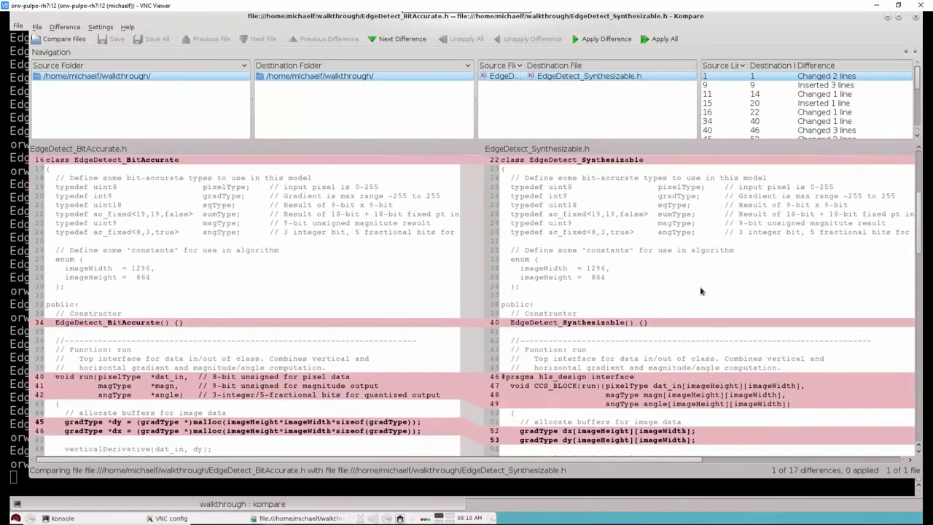
pyautogui.scroll(-1, 701, 292)
pyautogui.scroll(-1, 701, 292)
pyautogui.scroll(-1, 700, 292)
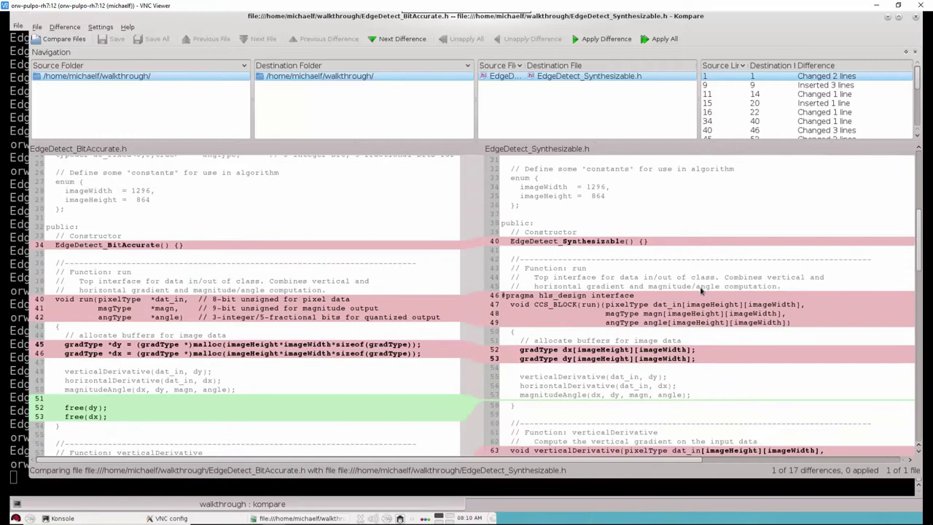
pyautogui.scroll(-1, 701, 292)
pyautogui.scroll(-1, 700, 291)
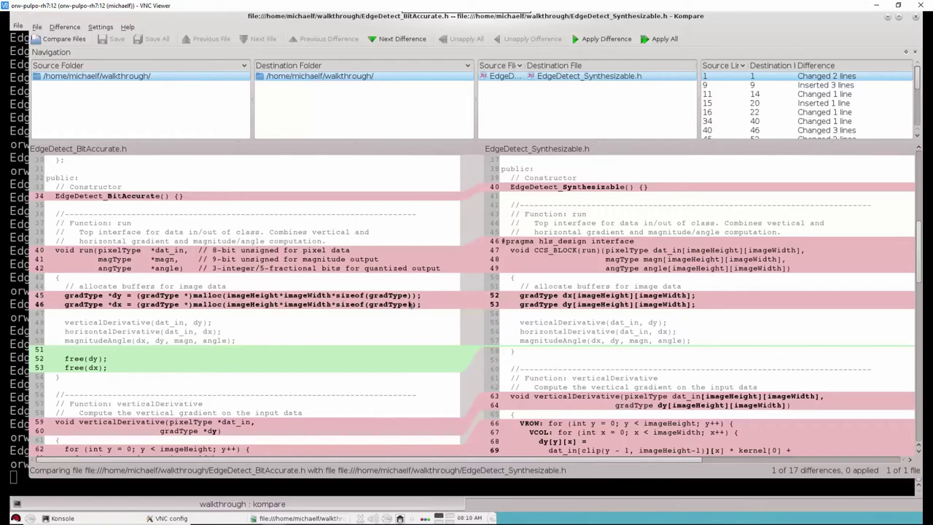
pyautogui.scroll(-1, 410, 305)
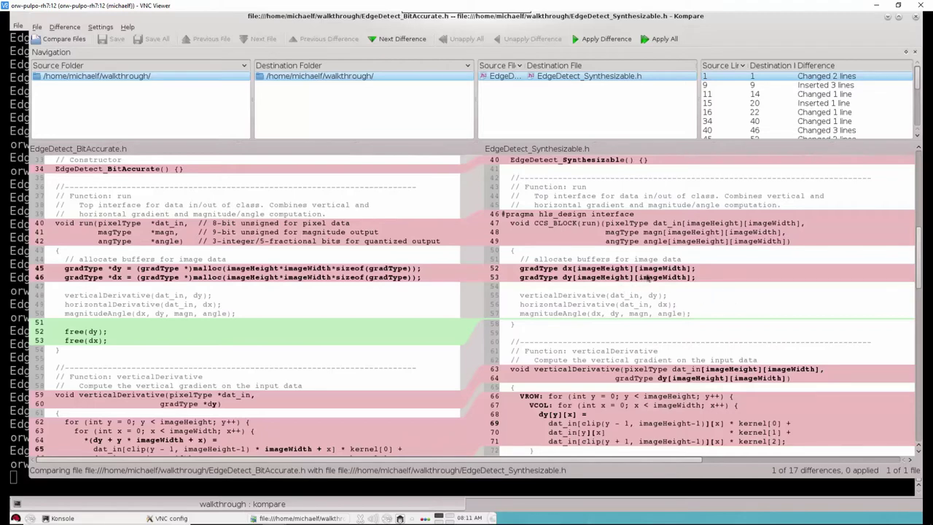
pyautogui.scroll(-1, 678, 287)
pyautogui.scroll(-4, 678, 288)
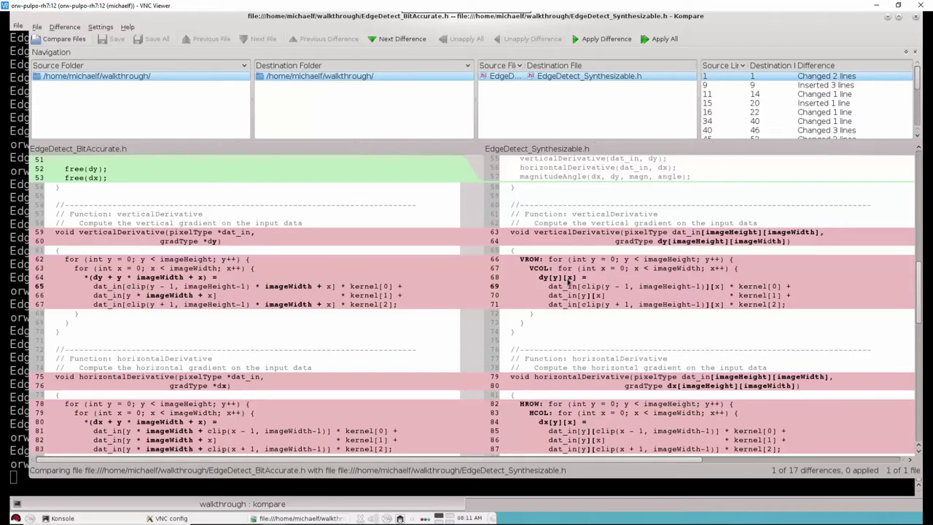
# Step: Scroll the diff further down to the magnitudeAngle function
pyautogui.scroll(-1, 588, 307)
pyautogui.scroll(-1, 588, 307)
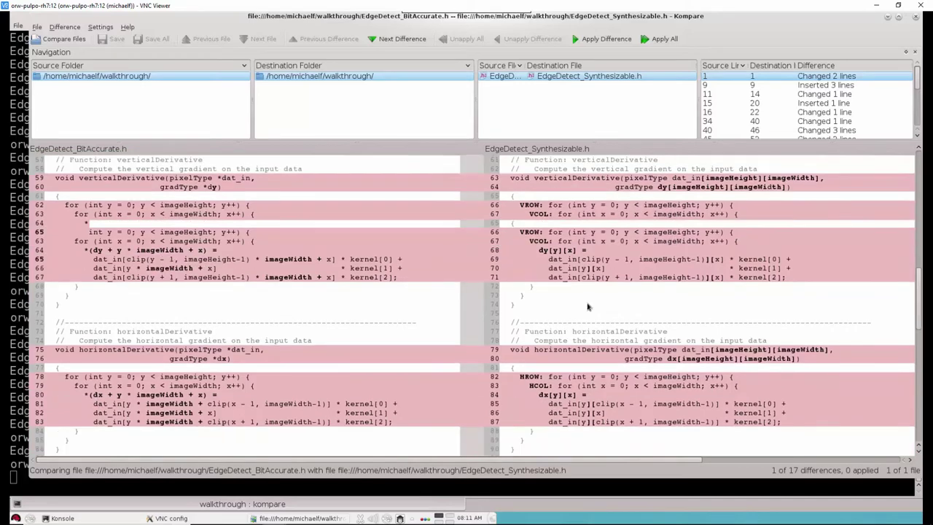
pyautogui.scroll(-1, 588, 307)
pyautogui.scroll(-8, 619, 305)
pyautogui.scroll(-1, 677, 299)
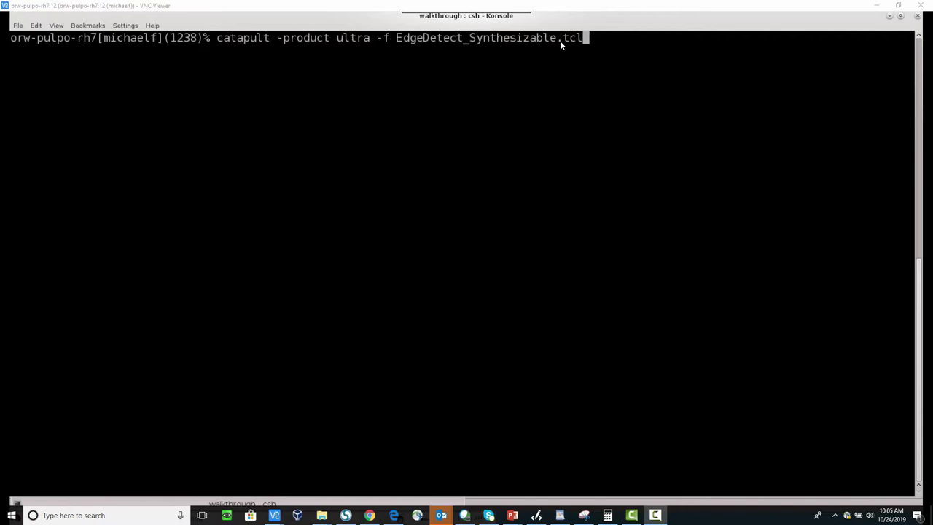
# Step: Run 'catapult -product ultra -f EdgeDetect_Synthesizable.tcl' in the terminal
pyautogui.click(690, 217)
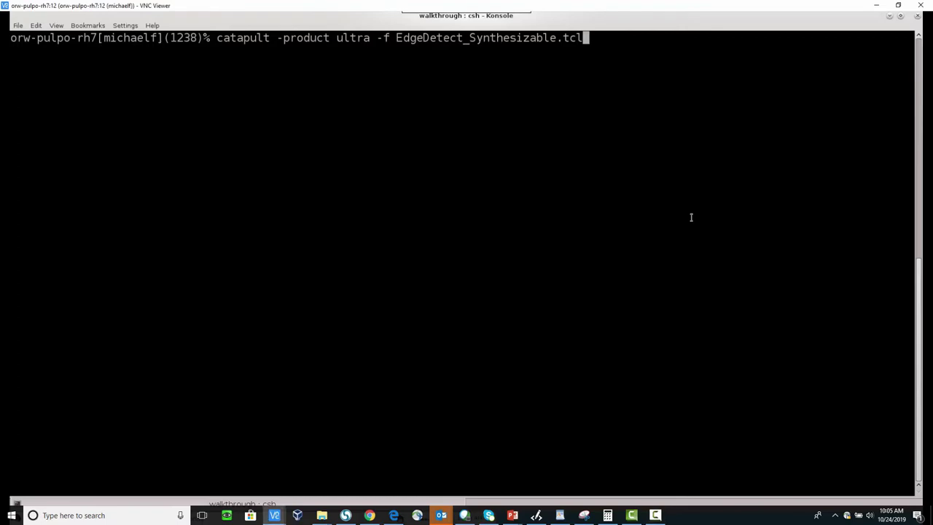
pyautogui.press('Return')
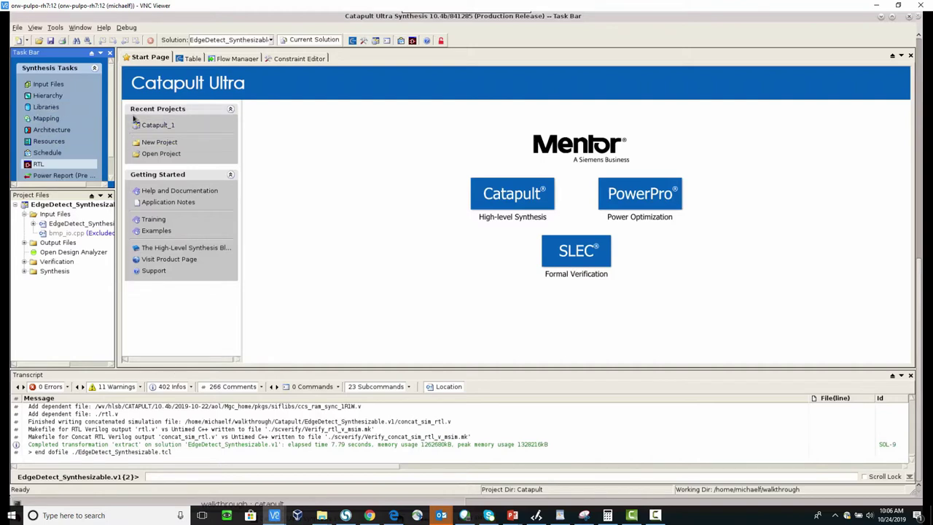
# Step: Show the Hierarchy constraints and open the EdgeDetect_Synthesizable source from its top class
pyautogui.click(65, 98)
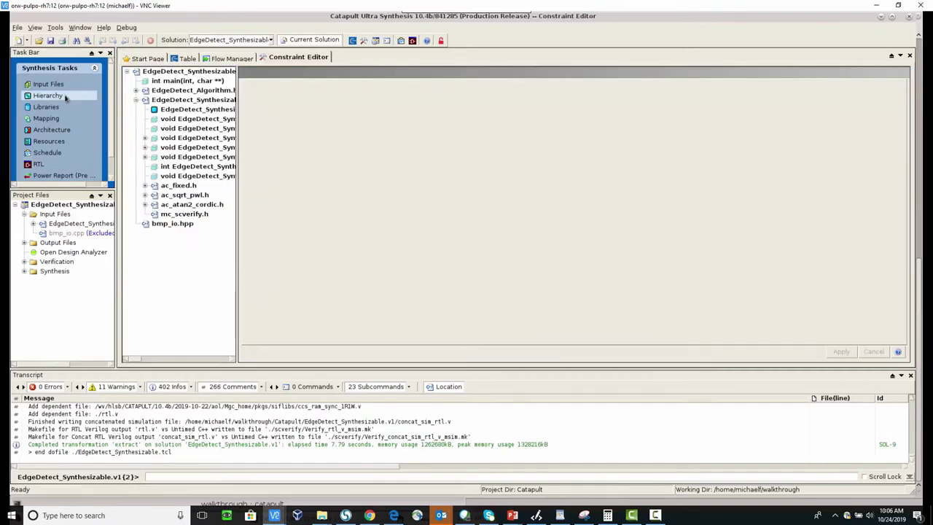
pyautogui.moveTo(236, 102); pyautogui.dragTo(289, 102)
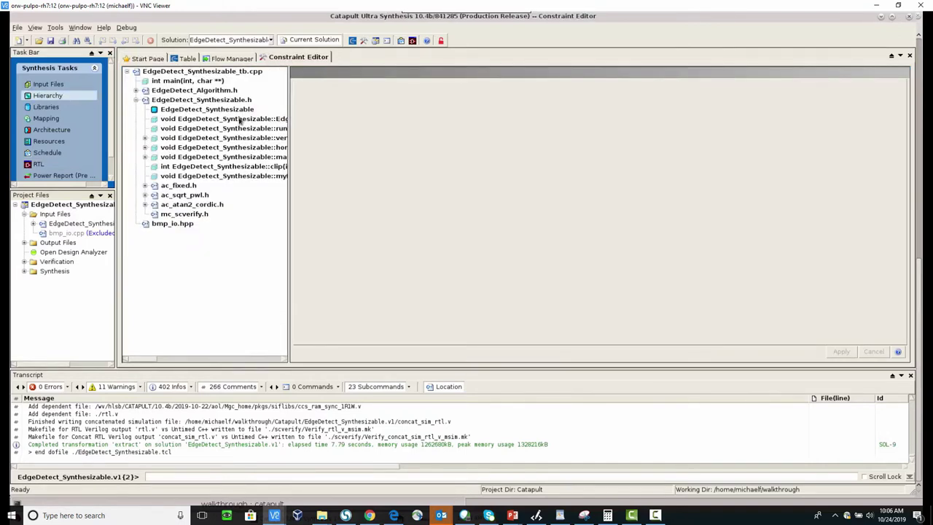
pyautogui.click(209, 110)
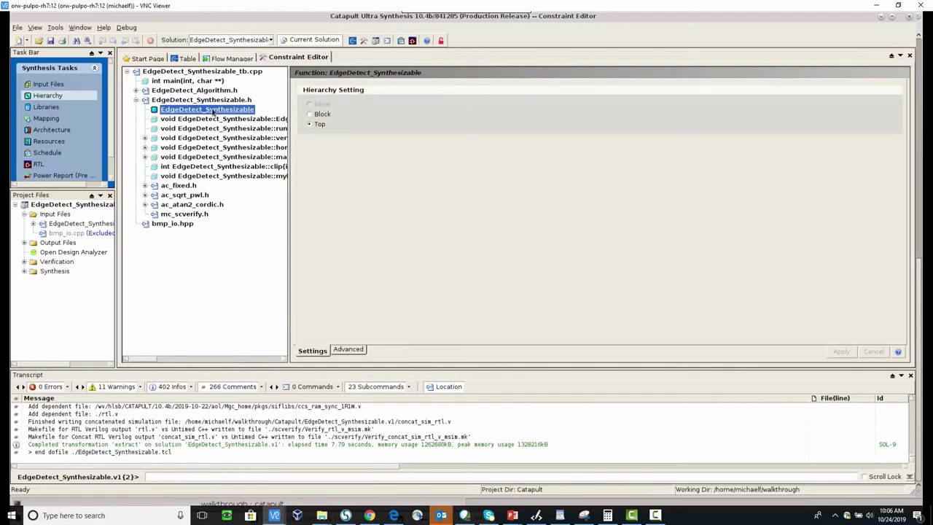
pyautogui.doubleClick(210, 110)
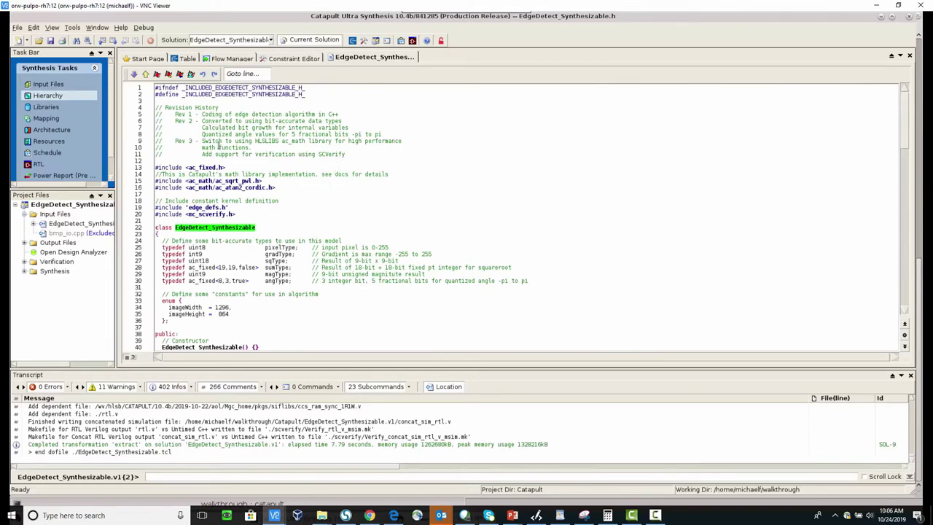
# Step: Review the Libraries and Mapping clock settings, then view the Architecture loop constraints
pyautogui.click(45, 110)
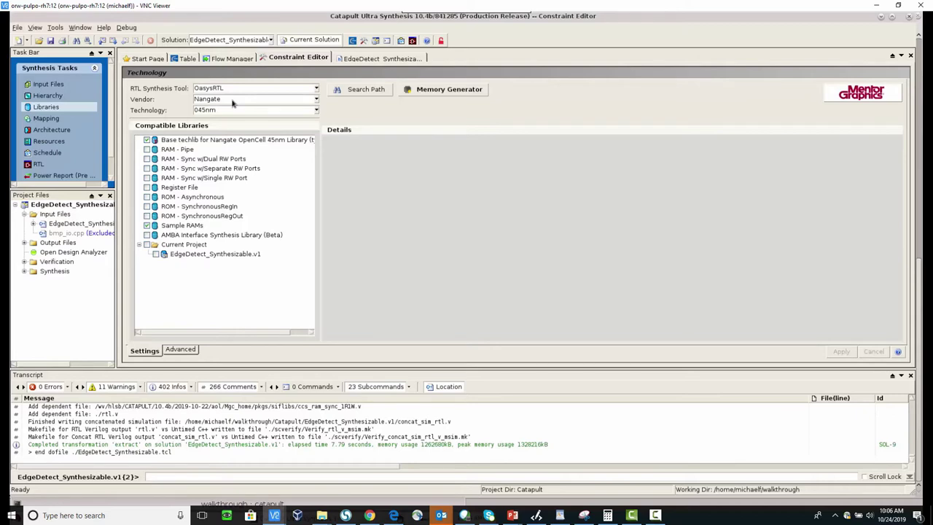
pyautogui.click(48, 119)
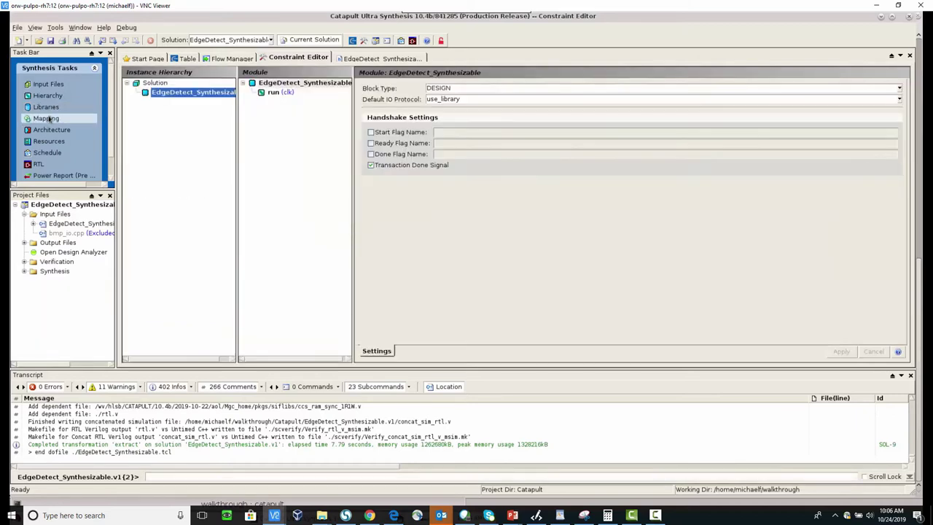
pyautogui.click(269, 94)
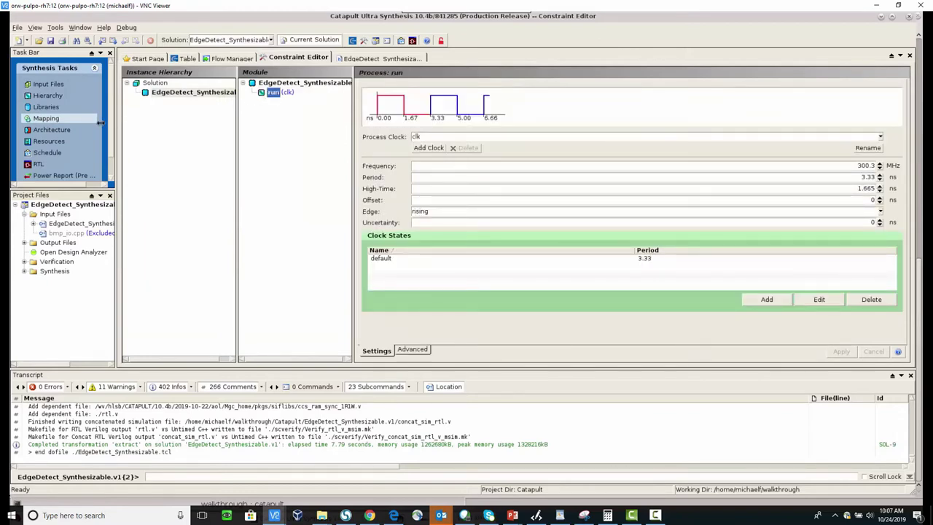
pyautogui.click(57, 129)
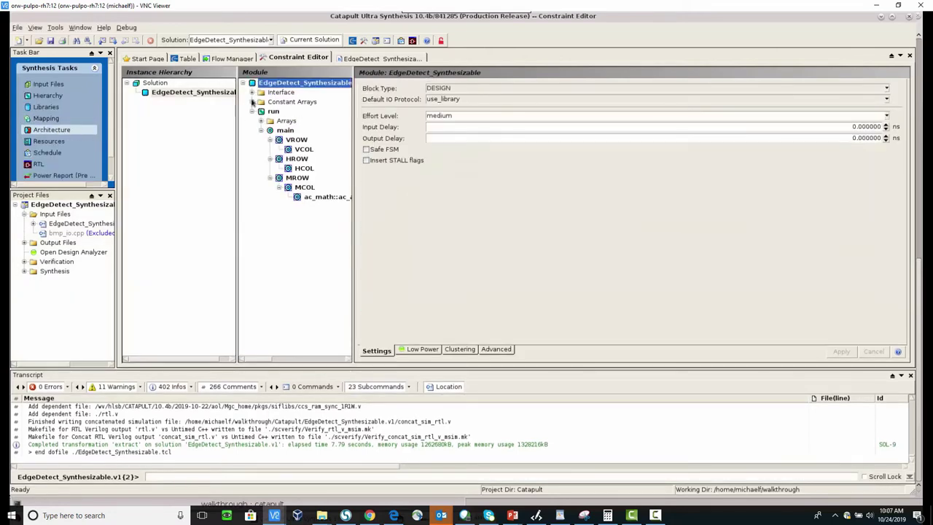
# Step: Inspect the dat_in and magn interface resource settings
pyautogui.click(252, 93)
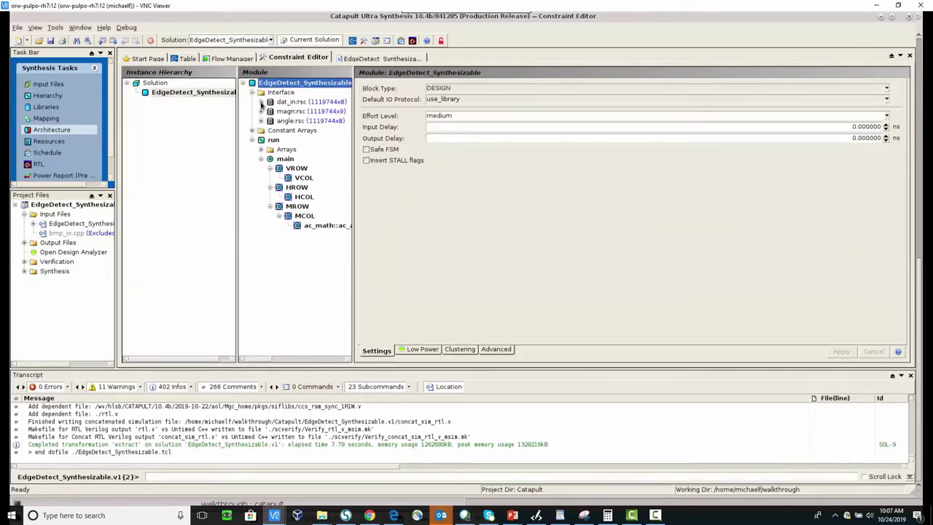
pyautogui.click(277, 102)
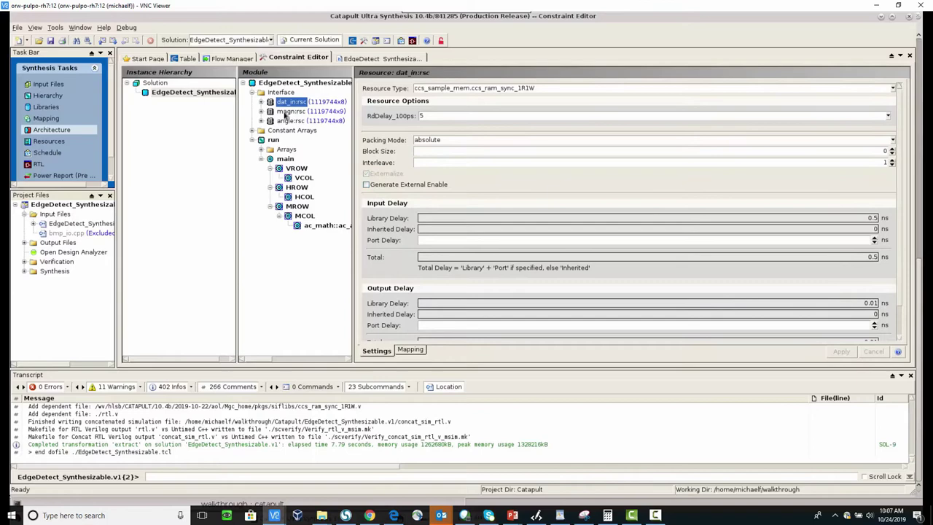
pyautogui.click(286, 113)
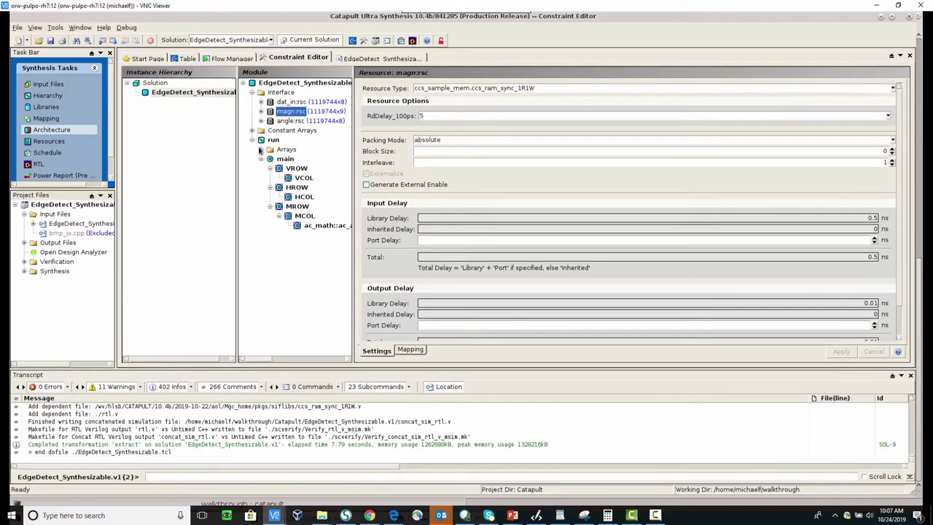
# Step: Inspect the dx and dy array resources and locate dx's declaration in the source
pyautogui.click(260, 150)
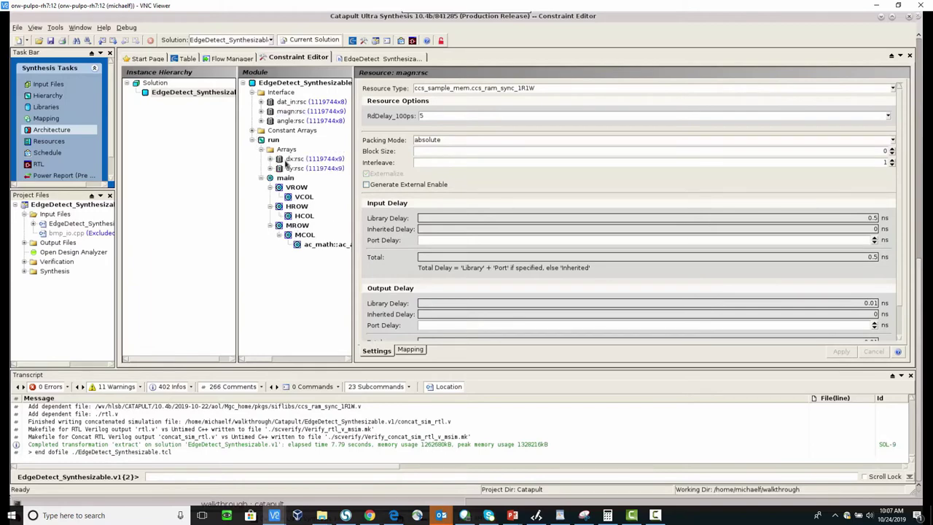
pyautogui.click(290, 159)
pyautogui.click(288, 169)
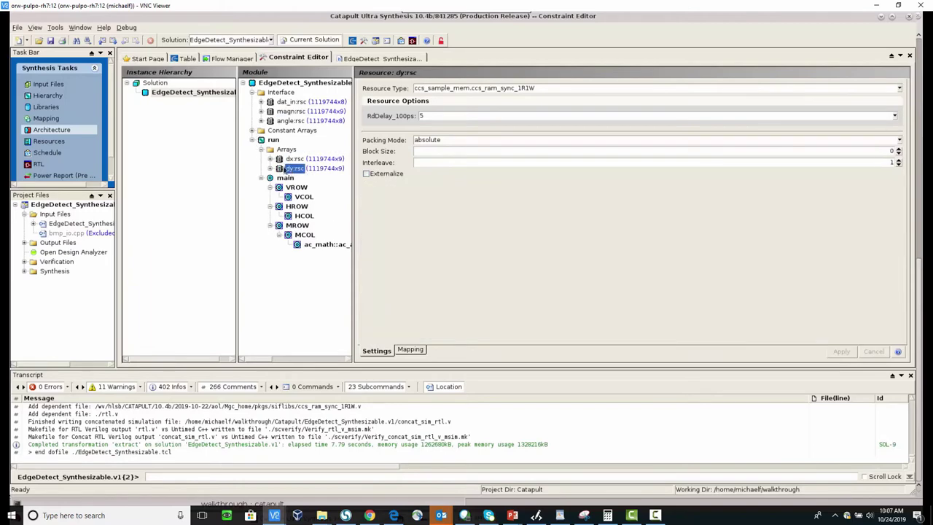
pyautogui.click(270, 159)
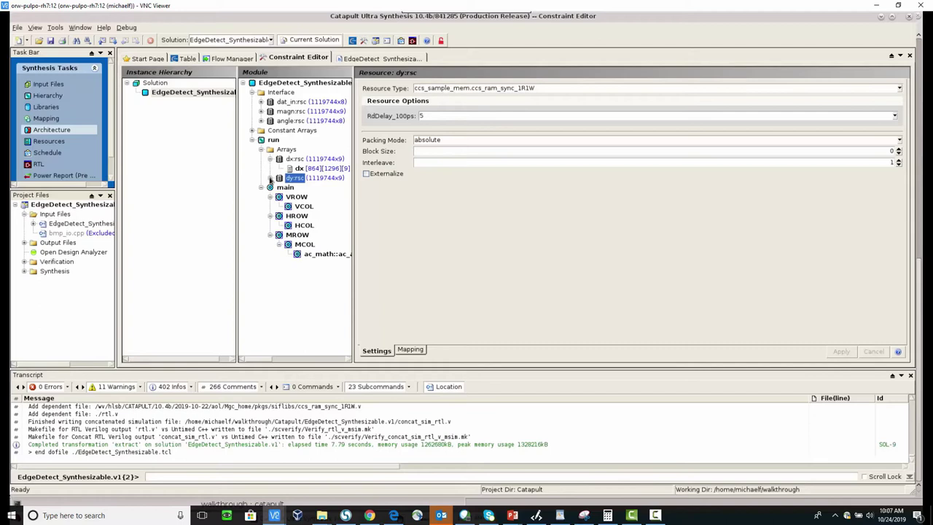
pyautogui.doubleClick(303, 169)
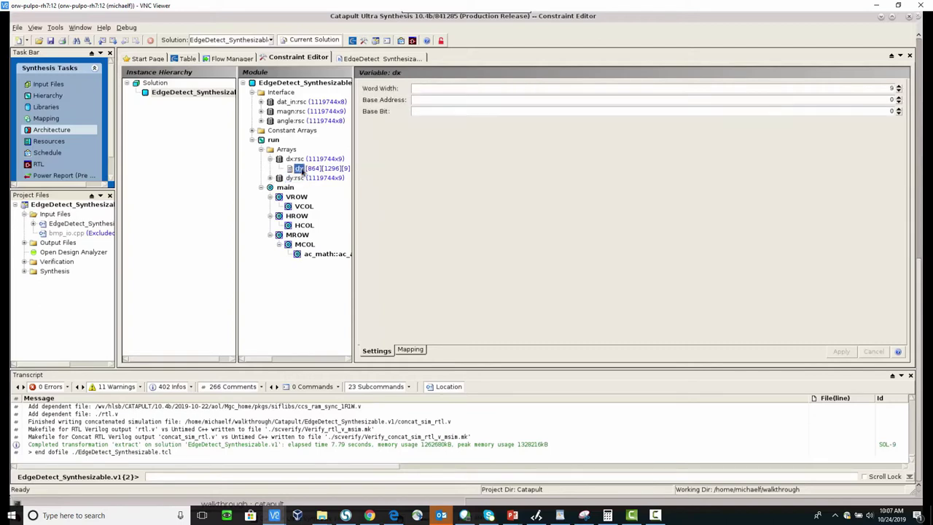
pyautogui.scroll(-1, 301, 173)
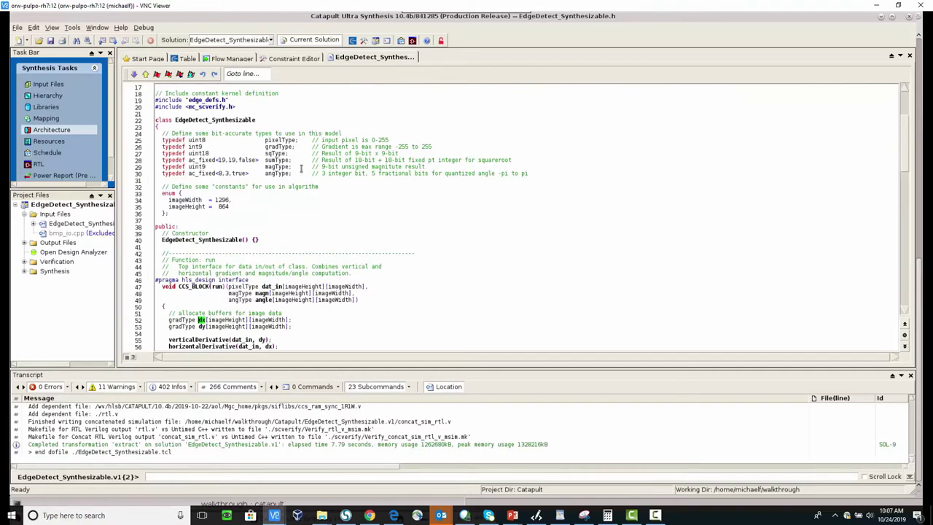
# Step: Select the VROW loop (864 iterations) and view it in the source
pyautogui.click(292, 61)
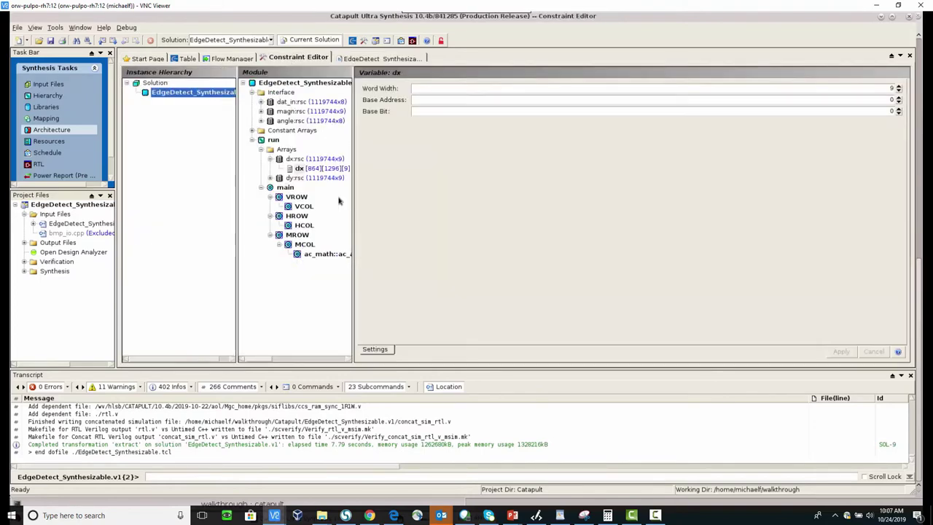
pyautogui.click(296, 198)
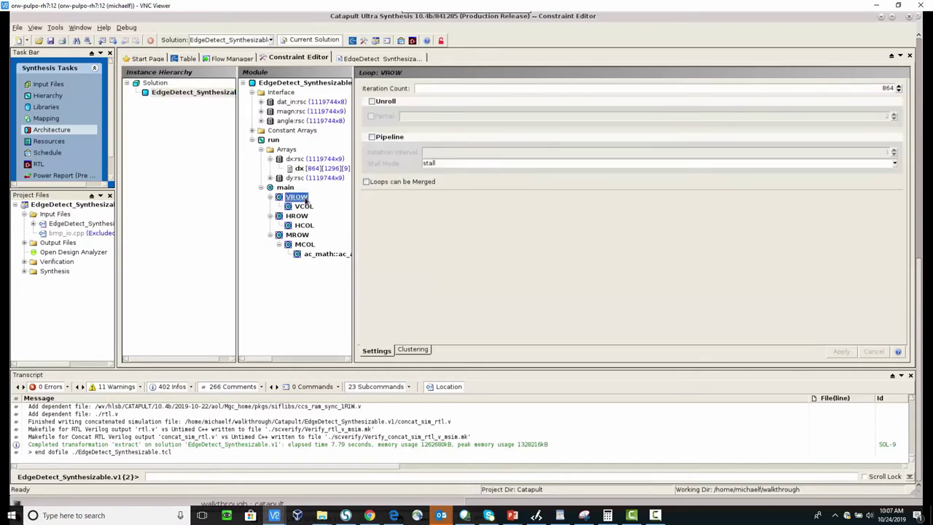
pyautogui.doubleClick(297, 197)
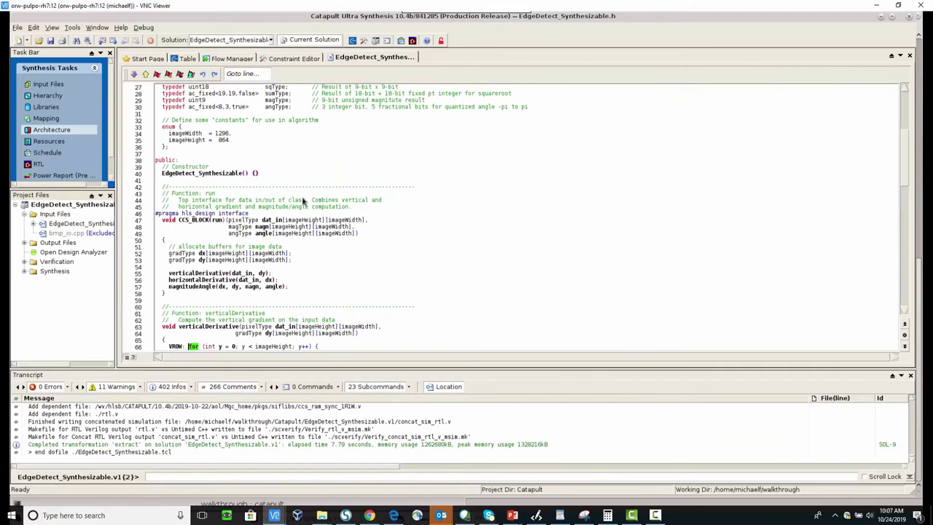
pyautogui.click(294, 59)
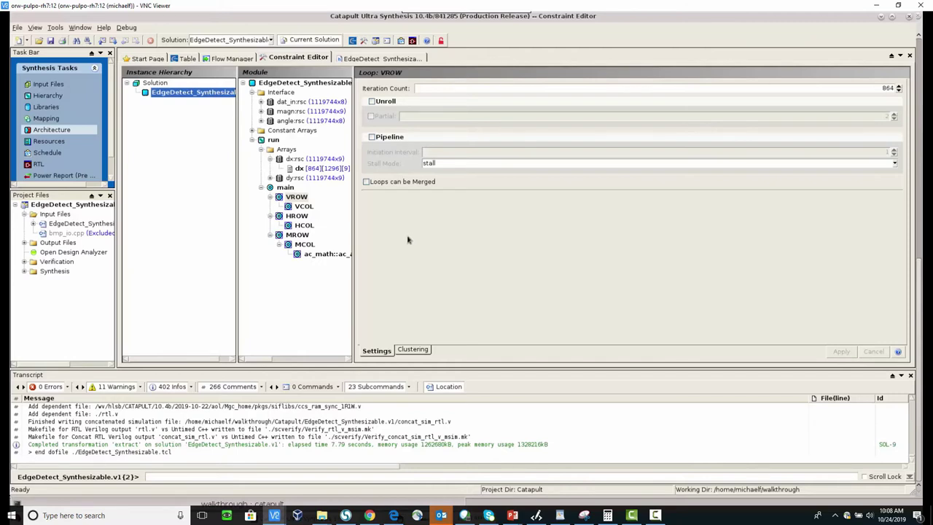
# Step: Check the HCOL, MROW and atan2 CORDIC loop settings, then view the results table
pyautogui.click(303, 206)
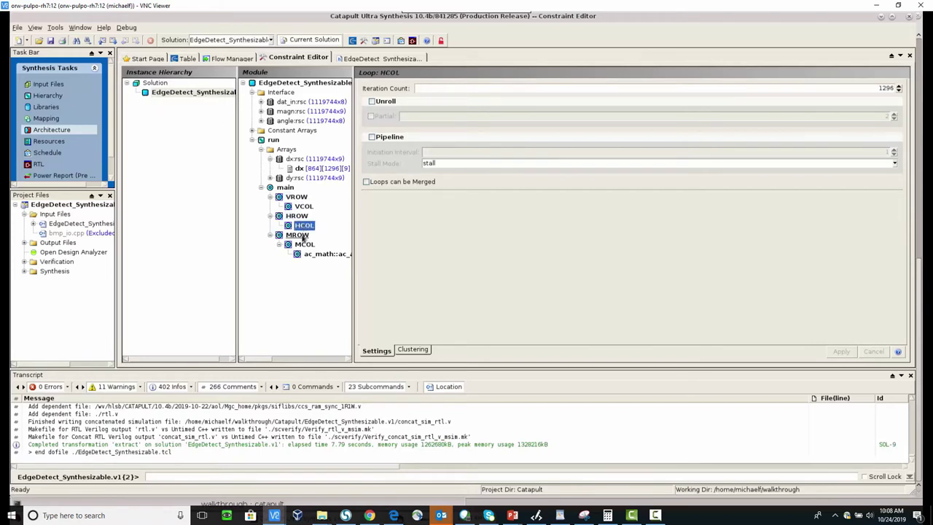
pyautogui.click(297, 236)
pyautogui.click(327, 254)
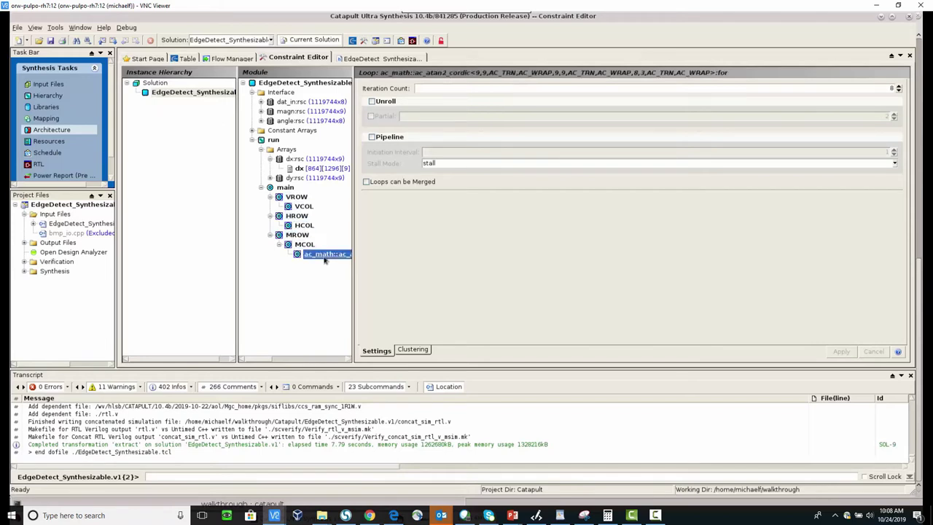
pyautogui.click(182, 58)
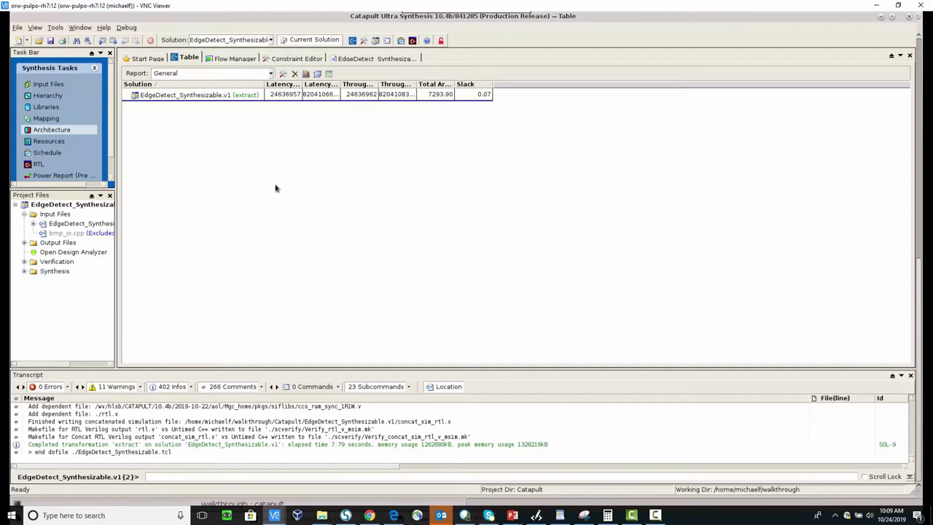
# Step: Open the extracted design's schedule and compare HROW's and MROW's runtime share
pyautogui.click(55, 155)
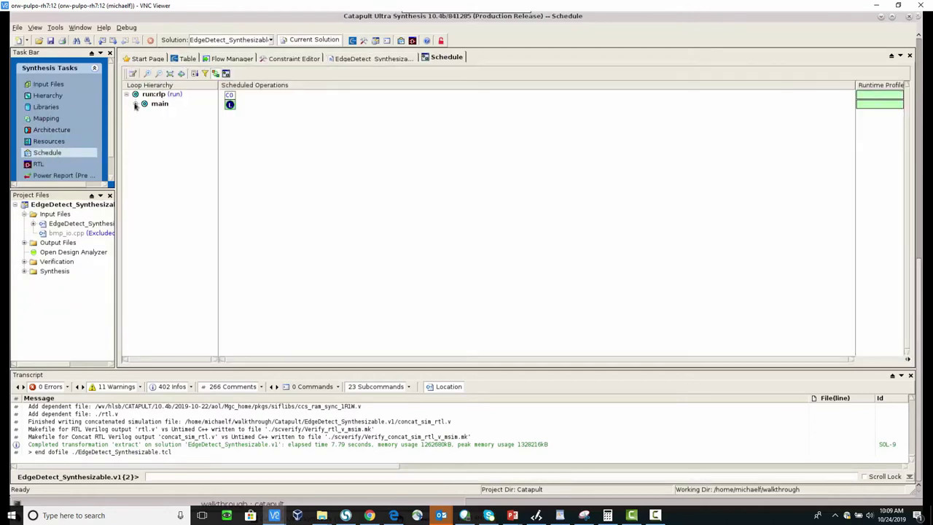
pyautogui.click(134, 104)
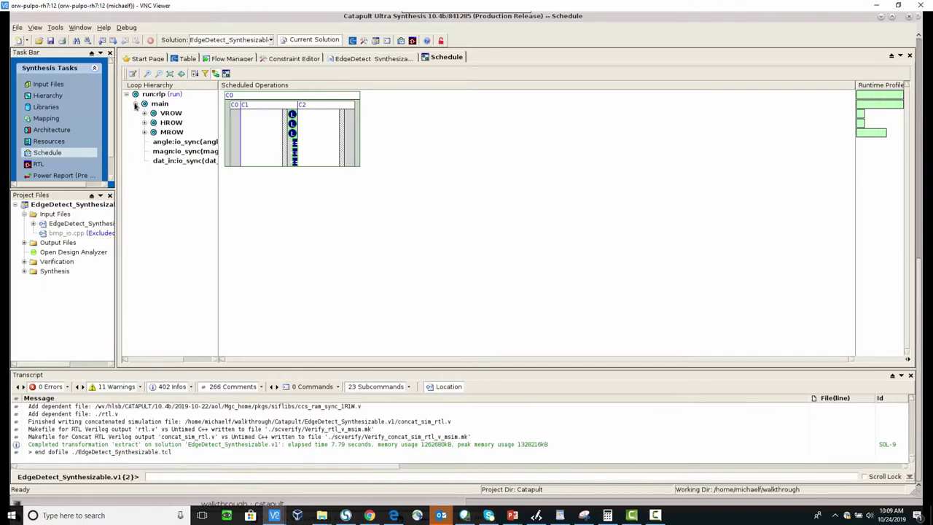
pyautogui.click(133, 123)
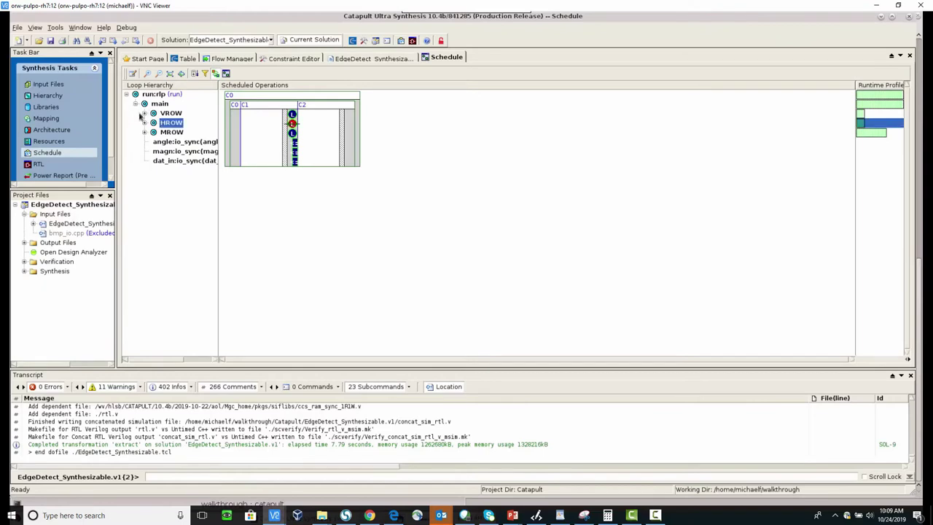
pyautogui.click(857, 258)
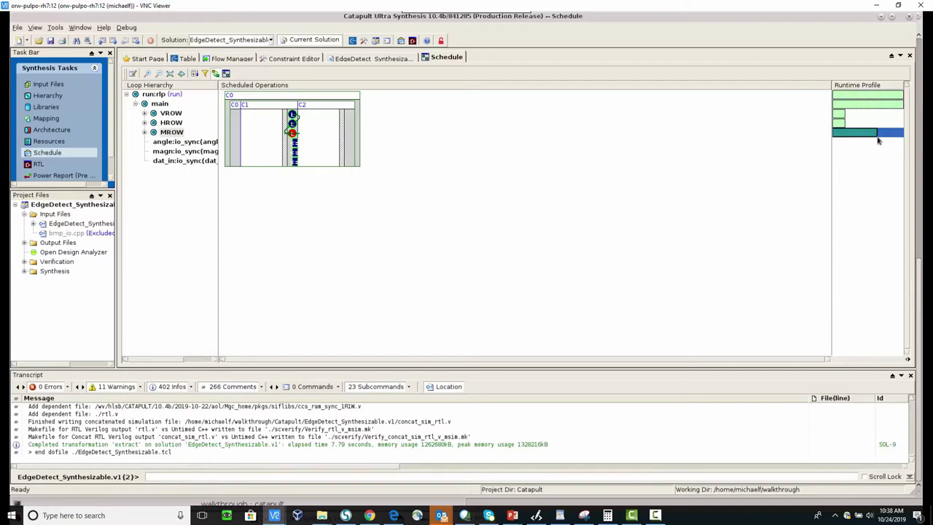
# Step: Expand MROW to reveal MCOL and locate the MROW loop in the source
pyautogui.click(145, 132)
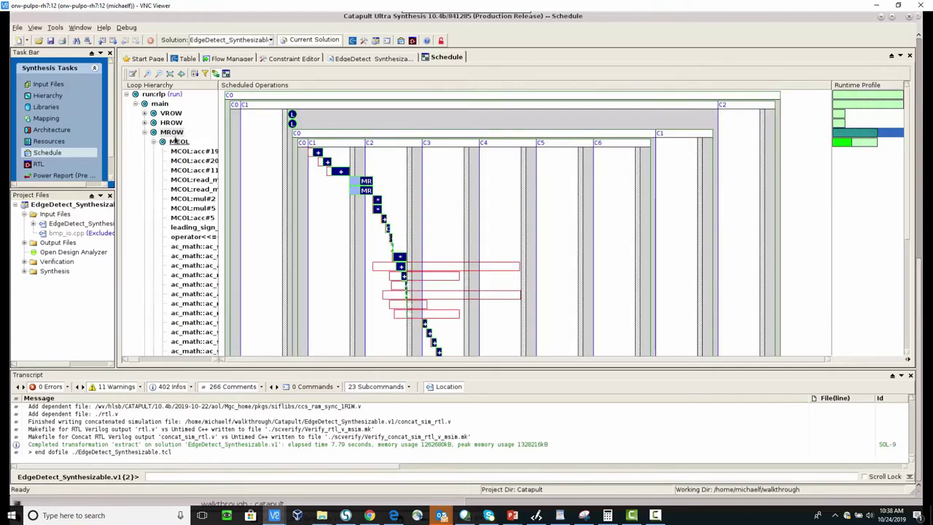
pyautogui.click(173, 133)
pyautogui.doubleClick(173, 134)
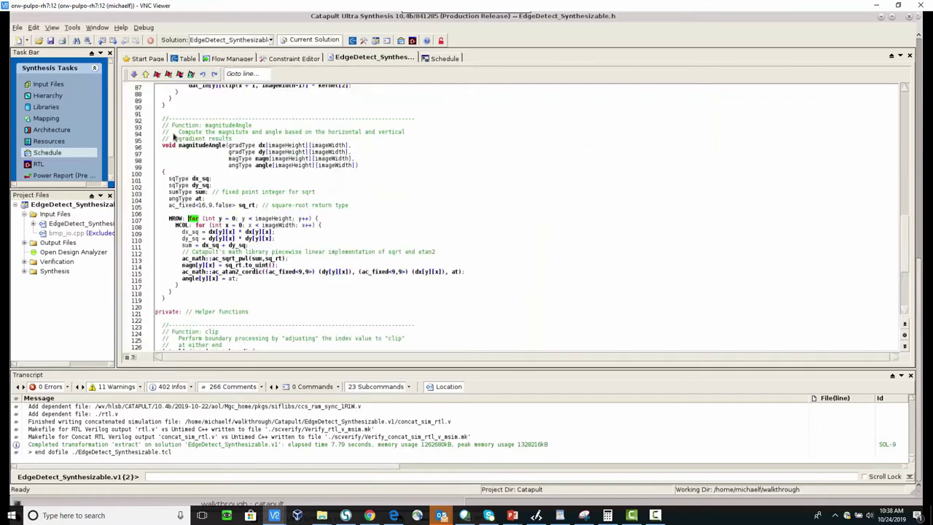
pyautogui.click(440, 59)
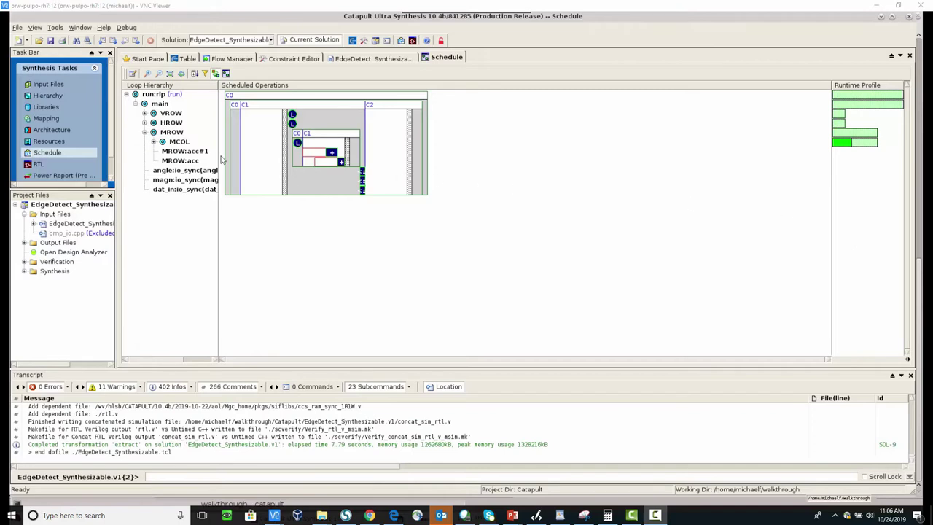
# Step: Expand MCOL and trace the ac_atan2_cordic operation's dependencies, widening the loop list
pyautogui.click(154, 143)
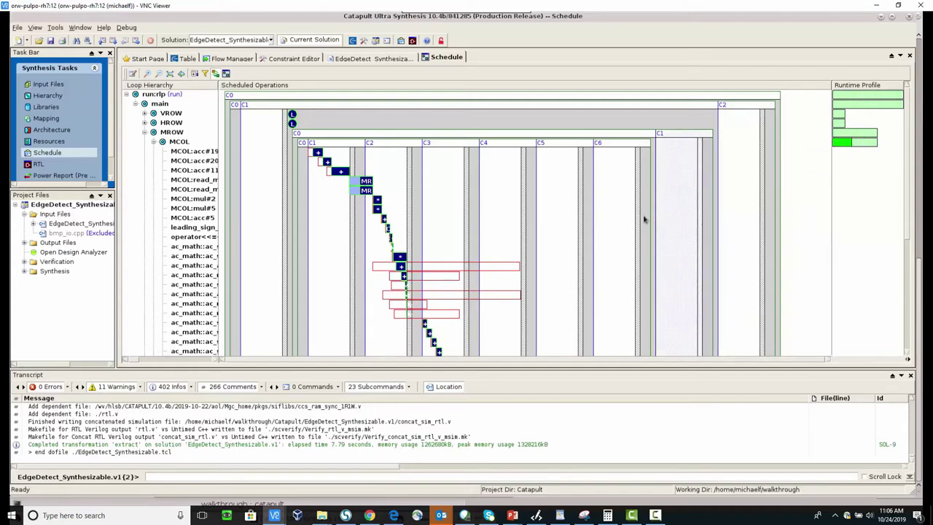
pyautogui.scroll(-4, 656, 211)
pyautogui.scroll(-3, 643, 223)
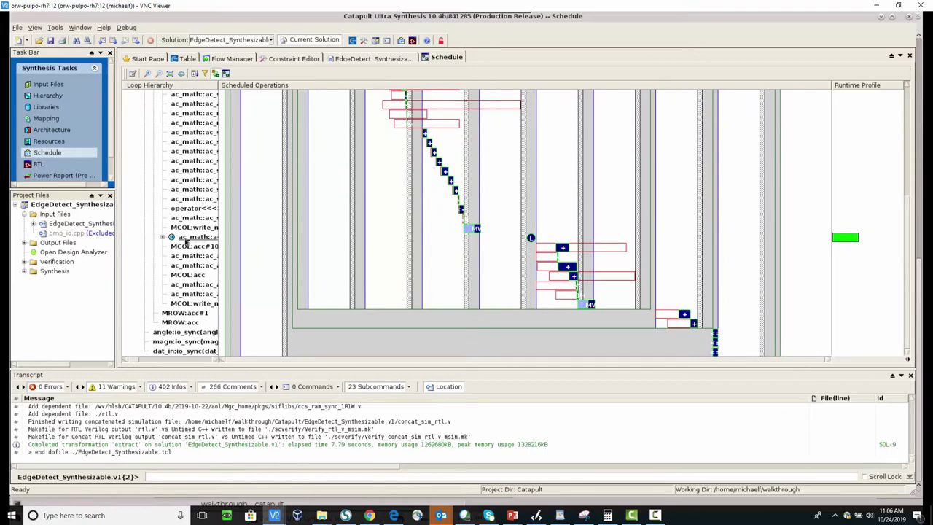
pyautogui.click(199, 238)
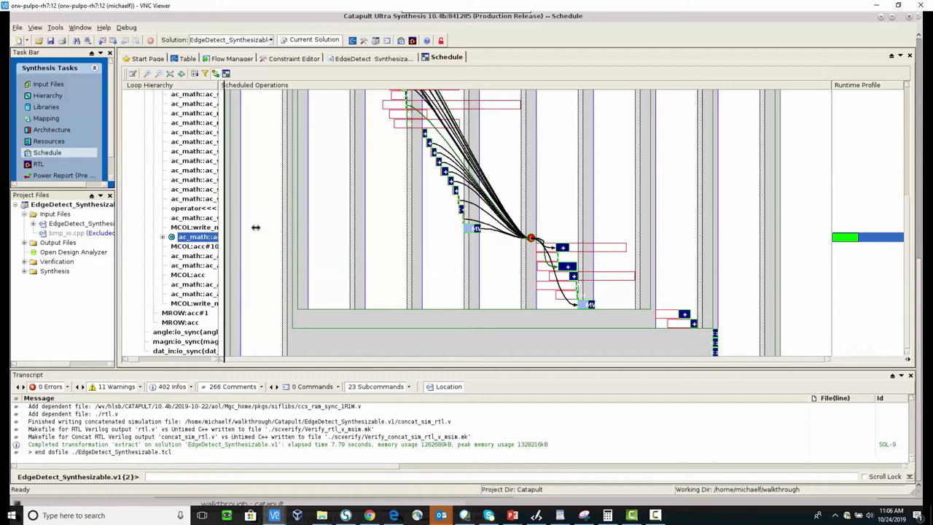
pyautogui.moveTo(217, 227); pyautogui.dragTo(328, 232)
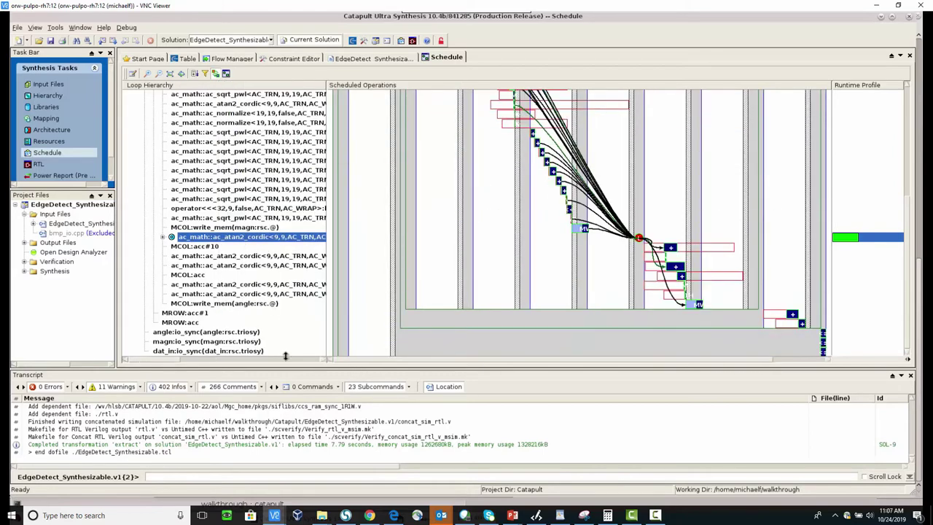
pyautogui.moveTo(663, 353)
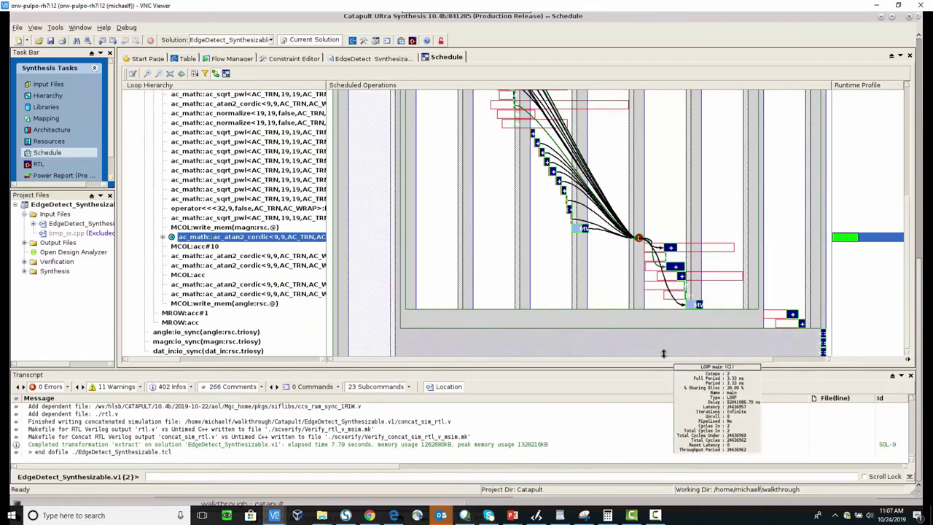
# Step: Tick Unroll for the 8-iteration ac_atan2_cordic loop in the Architecture constraints
pyautogui.click(73, 131)
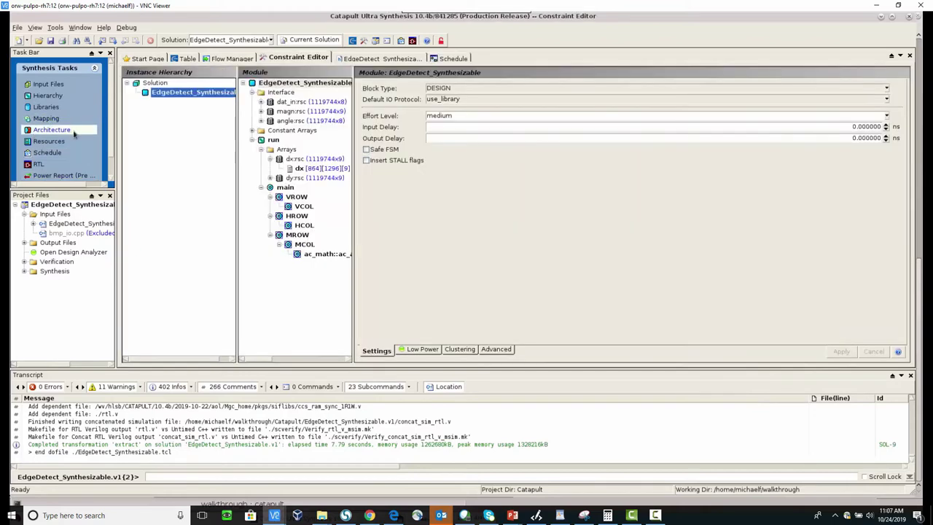
pyautogui.click(343, 254)
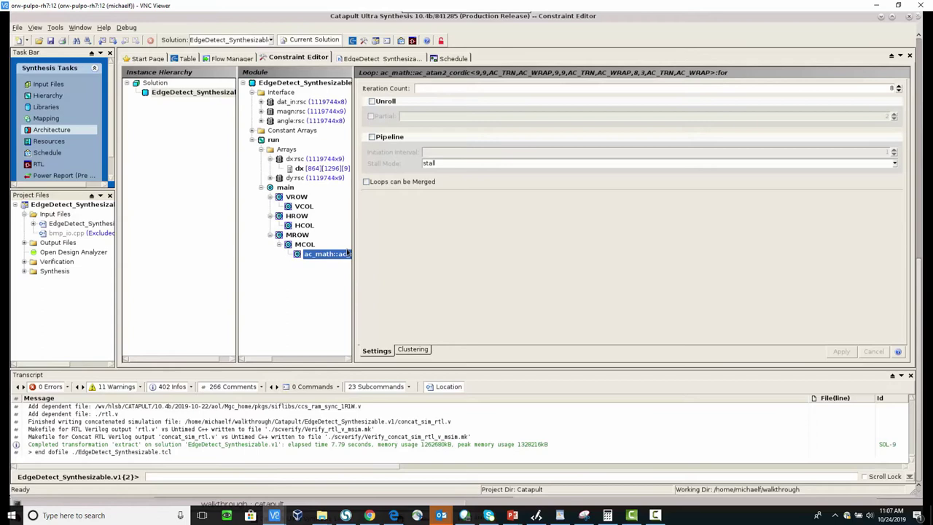
pyautogui.click(374, 103)
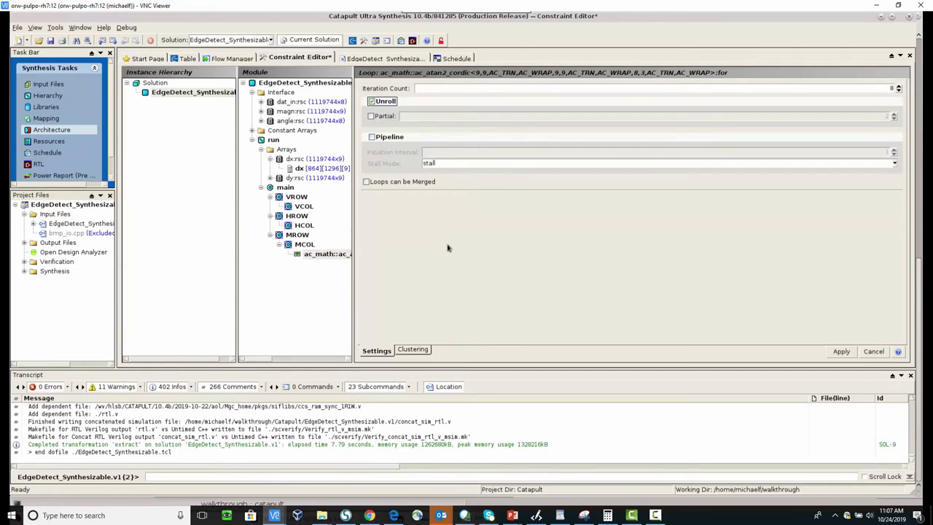
# Step: Reschedule into v2 at latency 13439517 and show MCOL's constraints (1296 iterations, unpipelined)
pyautogui.click(47, 152)
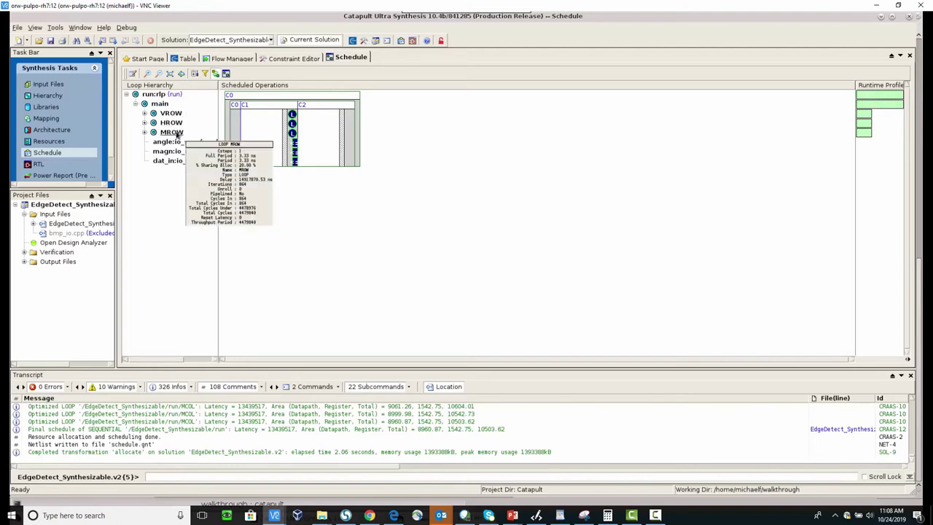
pyautogui.doubleClick(175, 133)
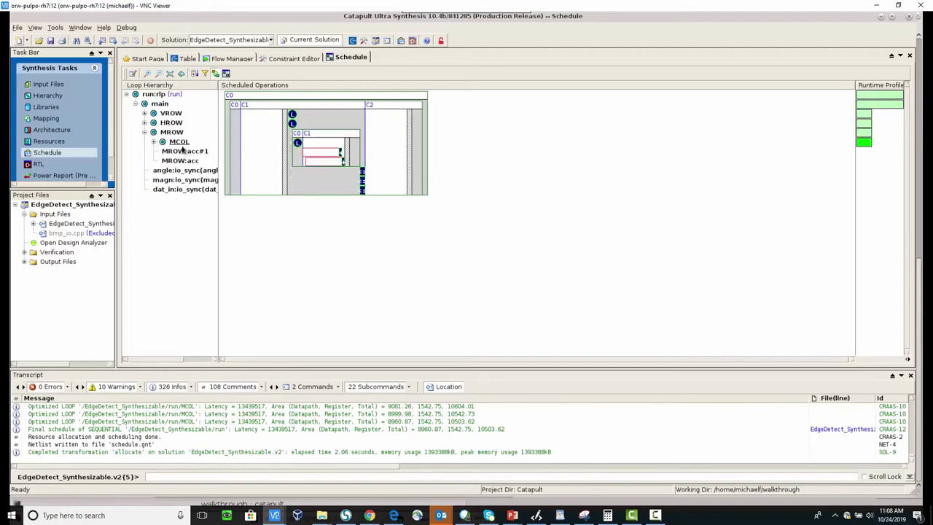
pyautogui.moveTo(178, 141)
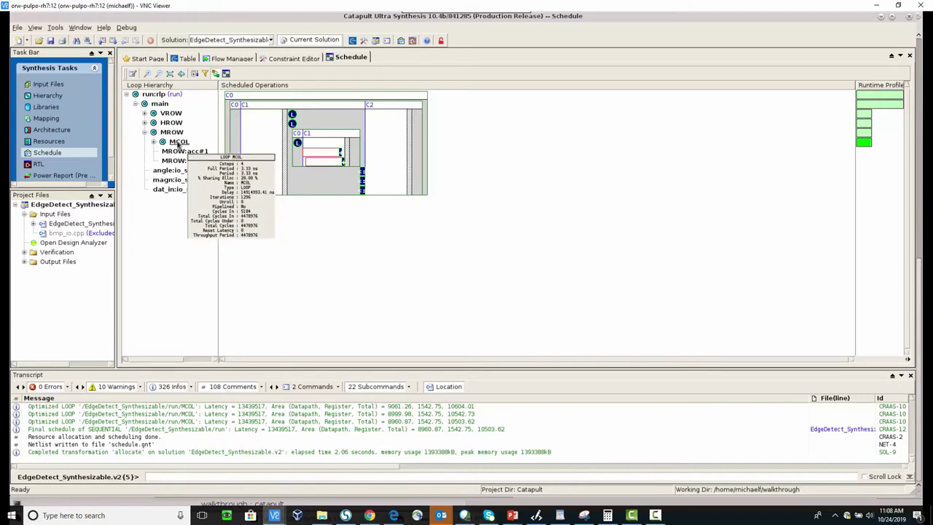
pyautogui.click(178, 143)
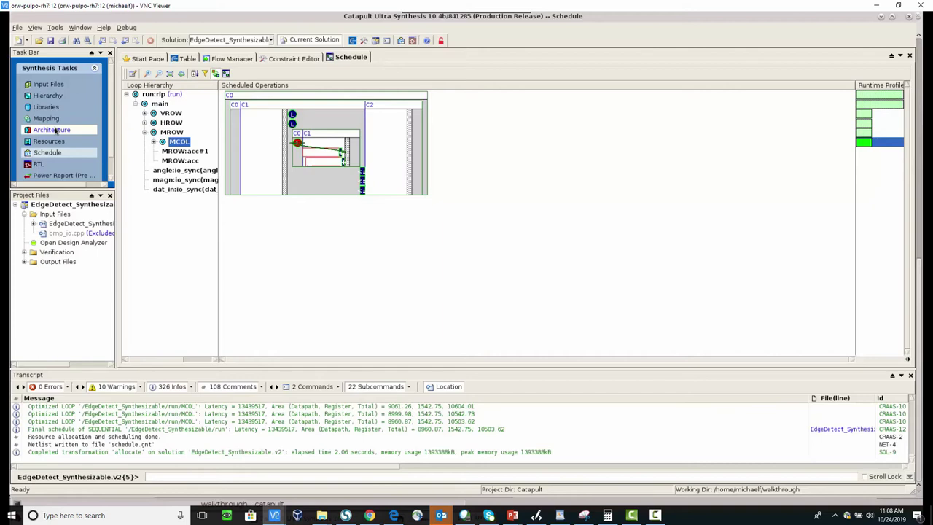
pyautogui.click(55, 131)
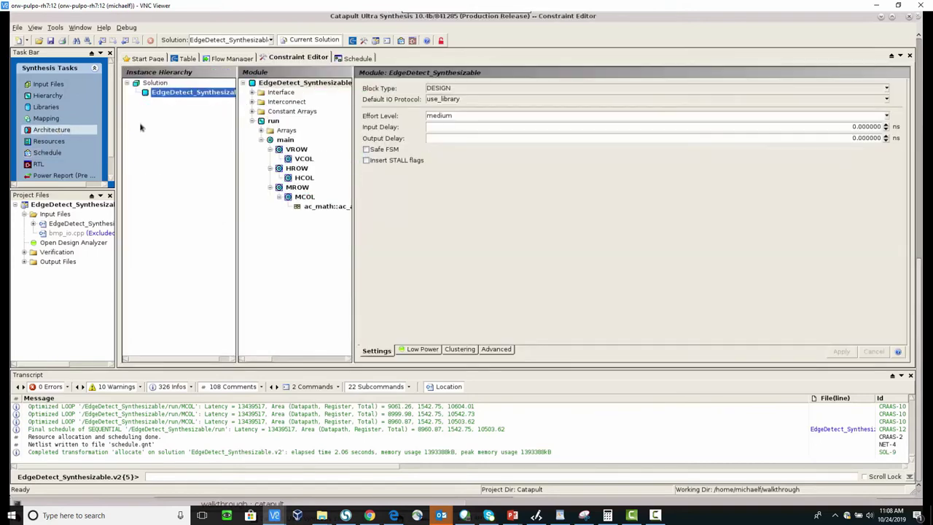
pyautogui.click(305, 197)
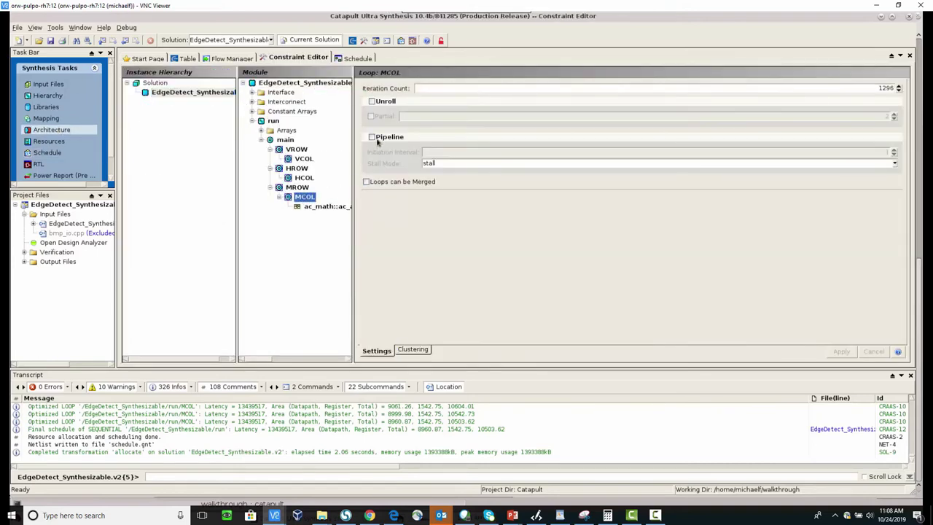
# Step: Pipeline MCOL at II=1, schedule v3 (latency 10082877, area 12063.34) and view its schedule
pyautogui.click(380, 138)
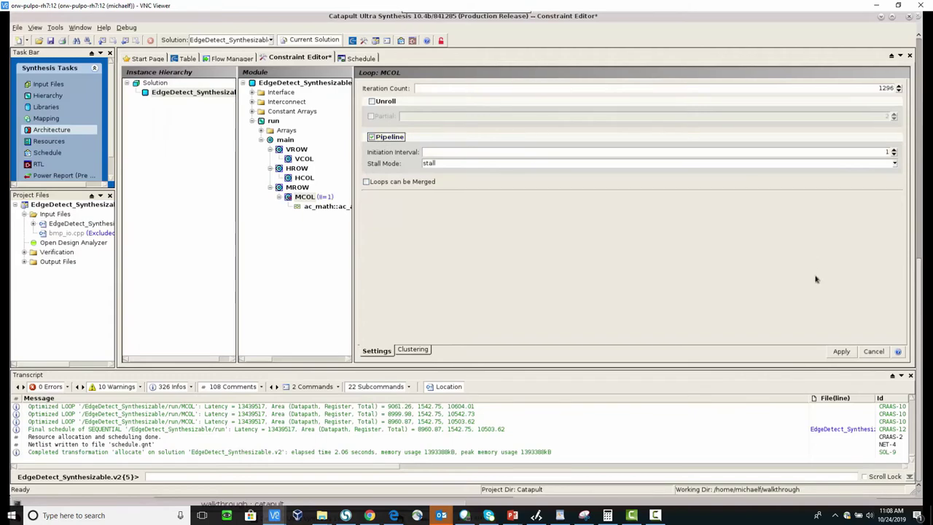
pyautogui.click(848, 352)
pyautogui.click(49, 153)
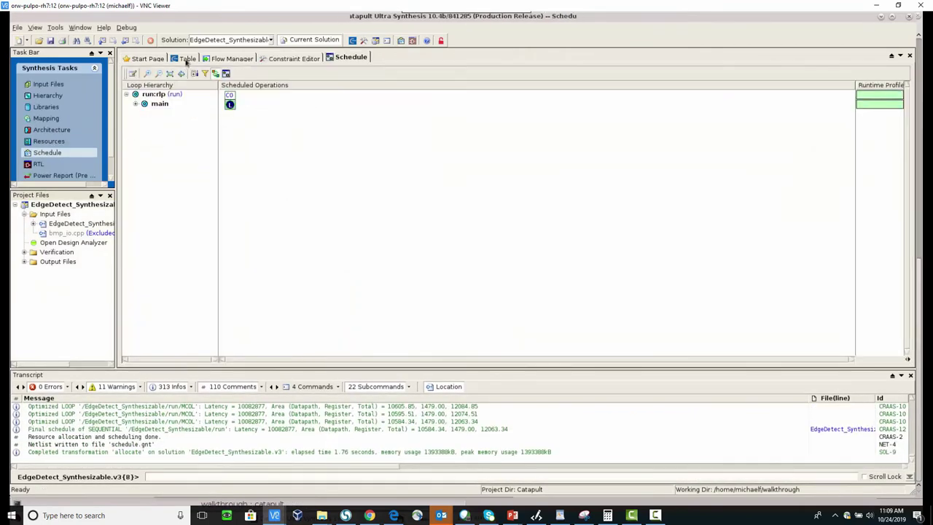
pyautogui.click(187, 63)
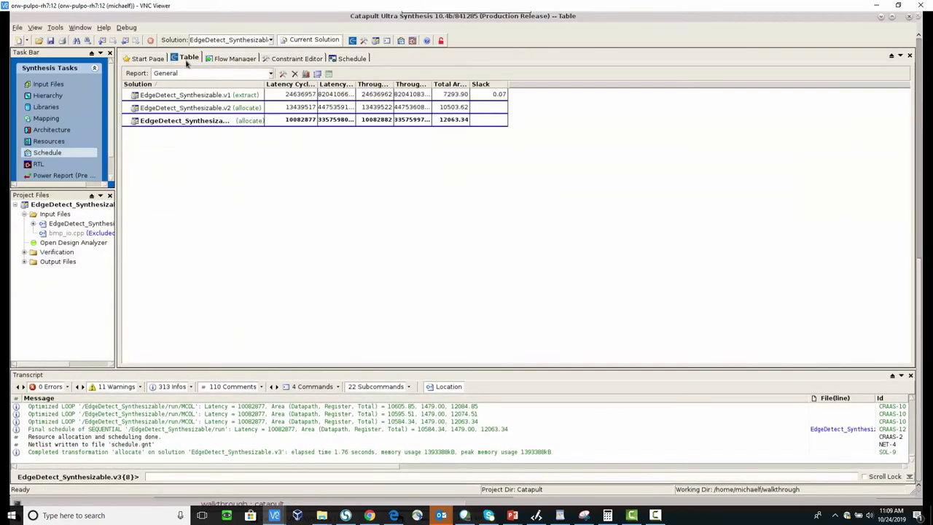
pyautogui.doubleClick(297, 121)
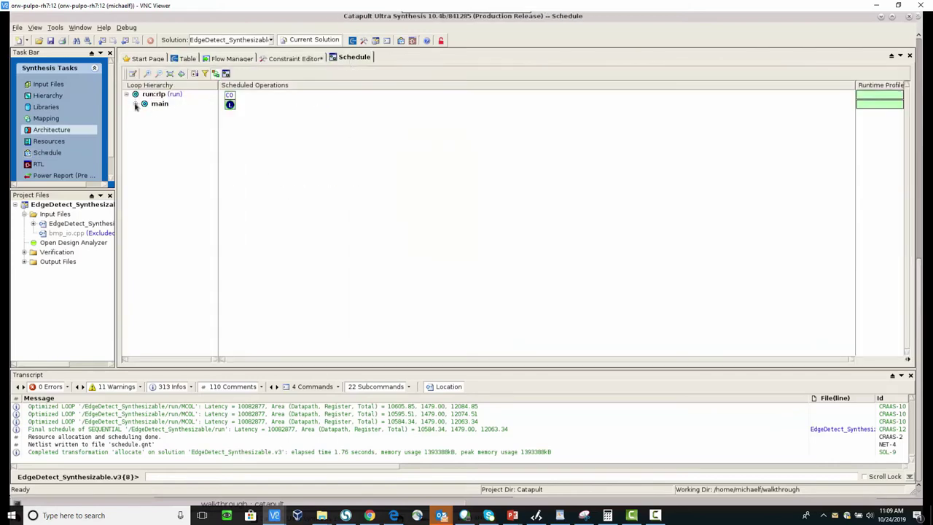
# Step: Select VCOL under main > VROW and pipeline it at II=1, branching solution v4
pyautogui.click(135, 104)
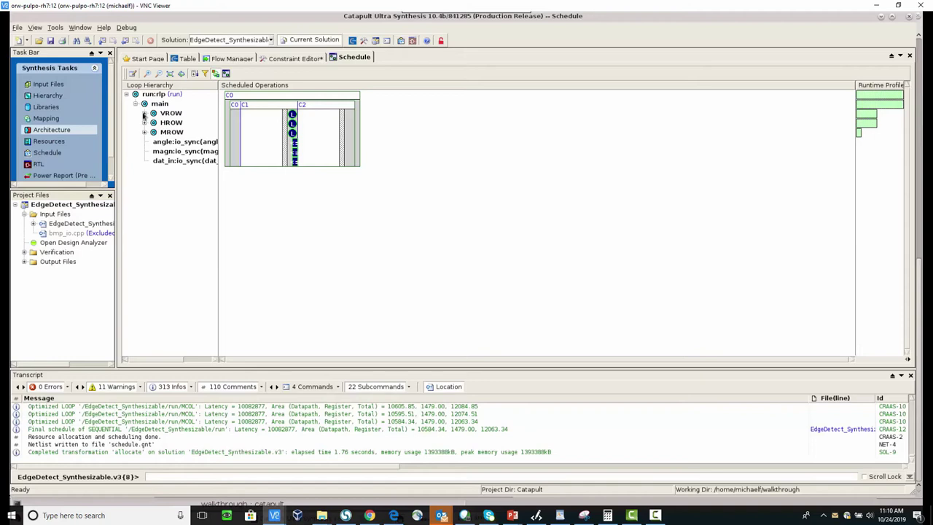
pyautogui.click(145, 114)
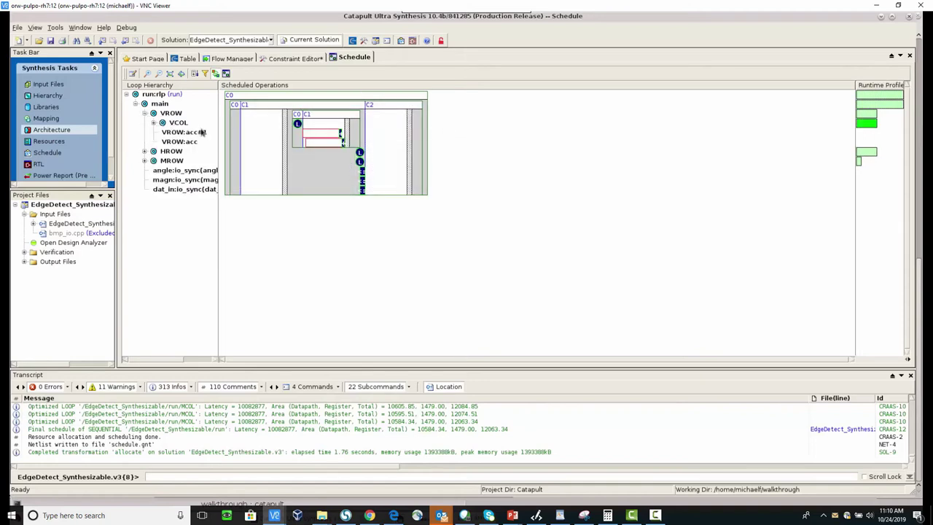
pyautogui.click(184, 125)
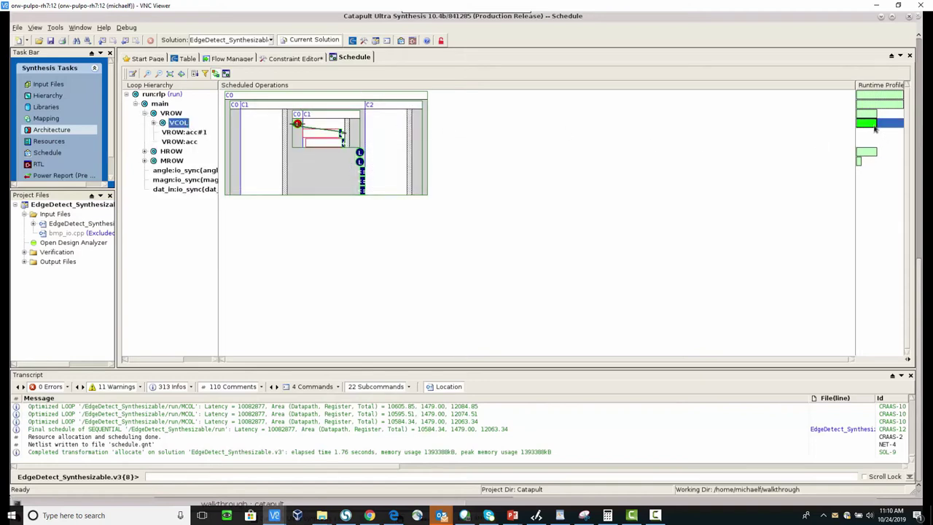
pyautogui.moveTo(867, 122)
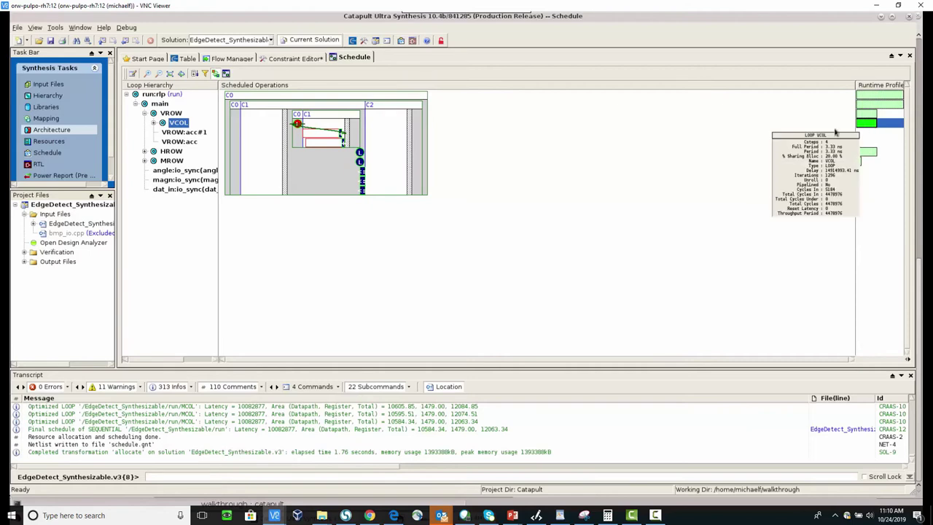
pyautogui.click(69, 129)
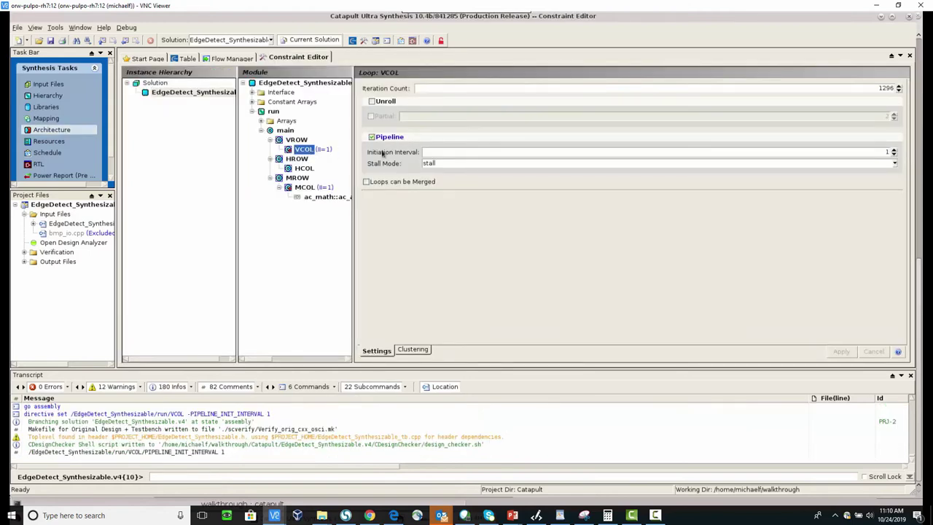
# Step: Schedule v4, which fails because dat_in:rsc needs two reads but has one instance
pyautogui.click(56, 154)
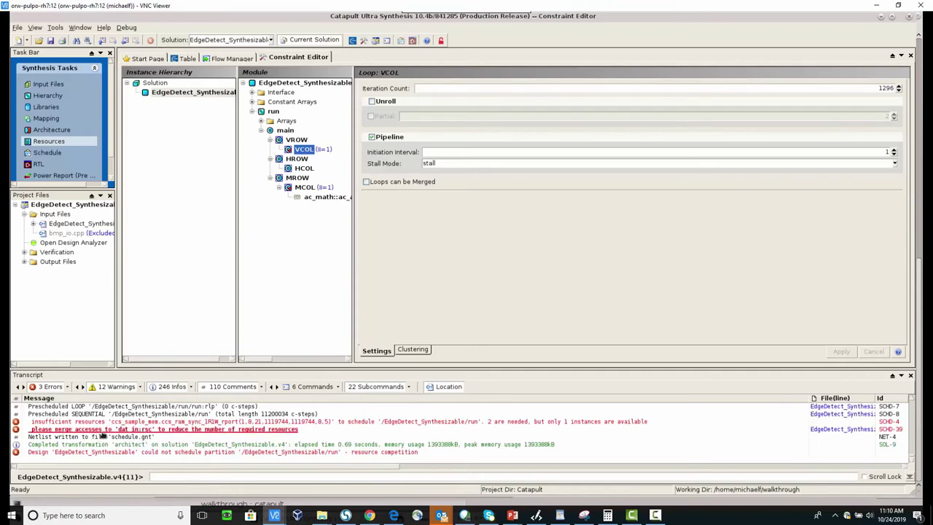
# Step: Open the header source declaring dat_in from the Transcript's dat_in:rsc link
pyautogui.click(134, 430)
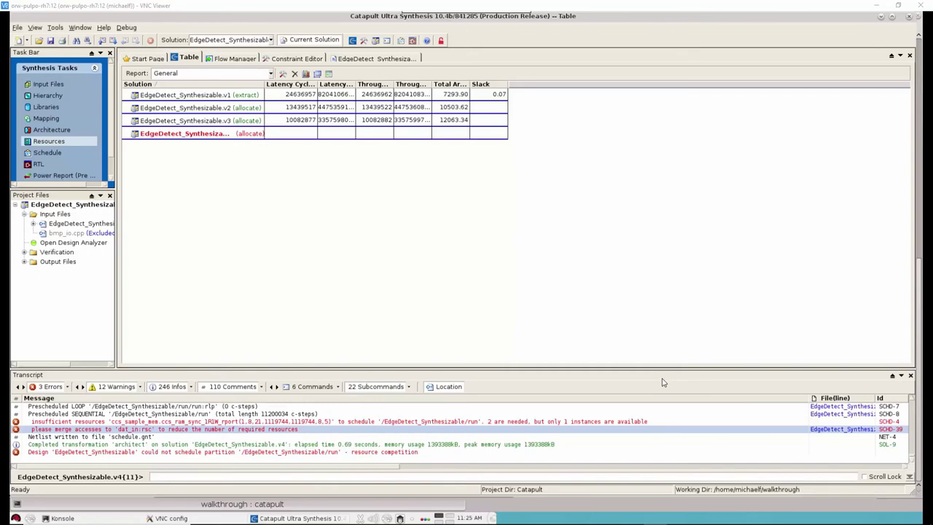
# Step: On v3, inspect VCOL's two dat_in reads with the schedule sorted by component
pyautogui.click(218, 119)
pyautogui.click(349, 58)
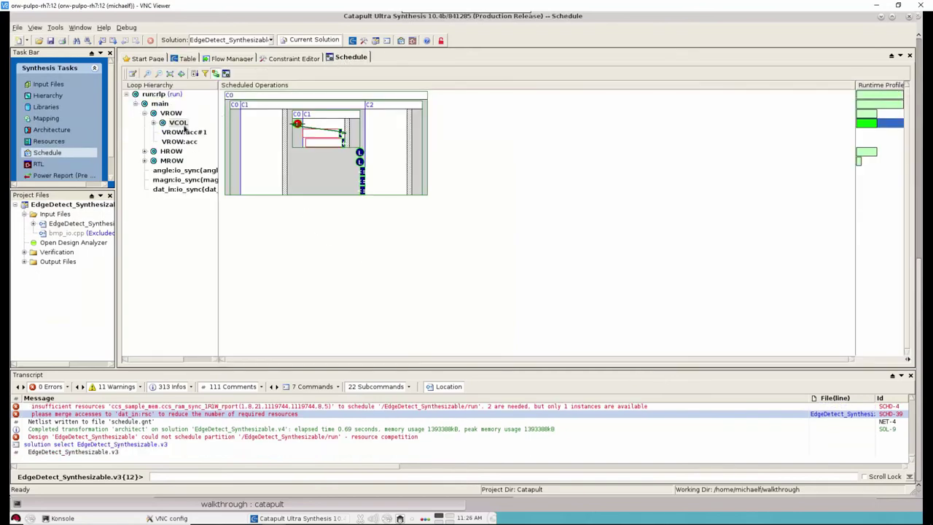
pyautogui.click(154, 125)
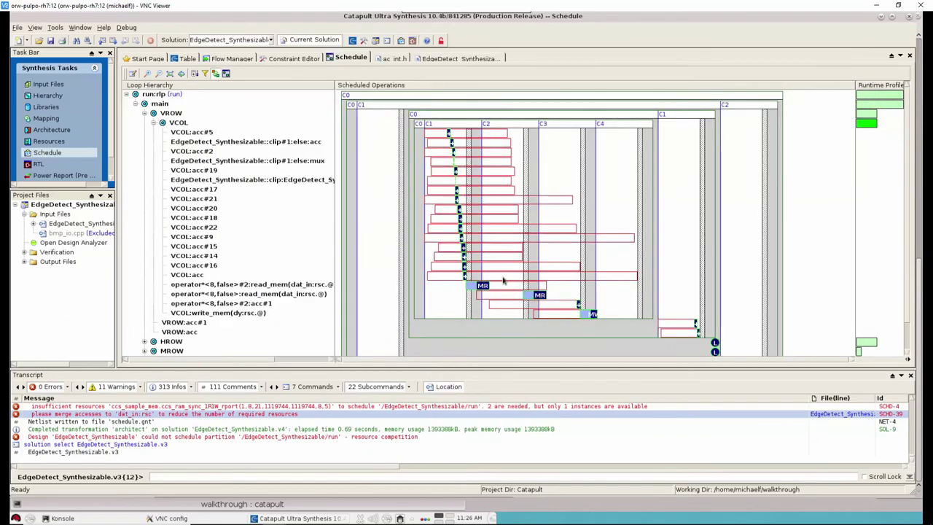
pyautogui.click(313, 284)
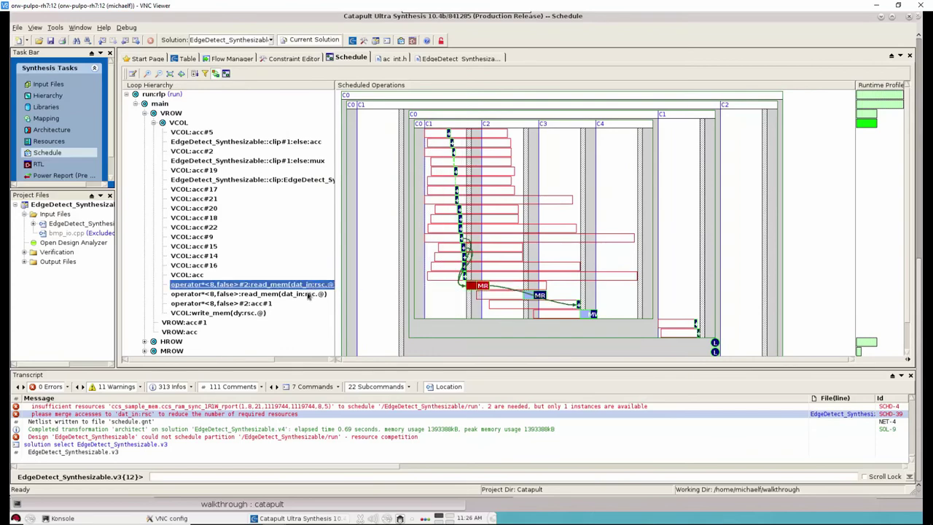
pyautogui.click(306, 294)
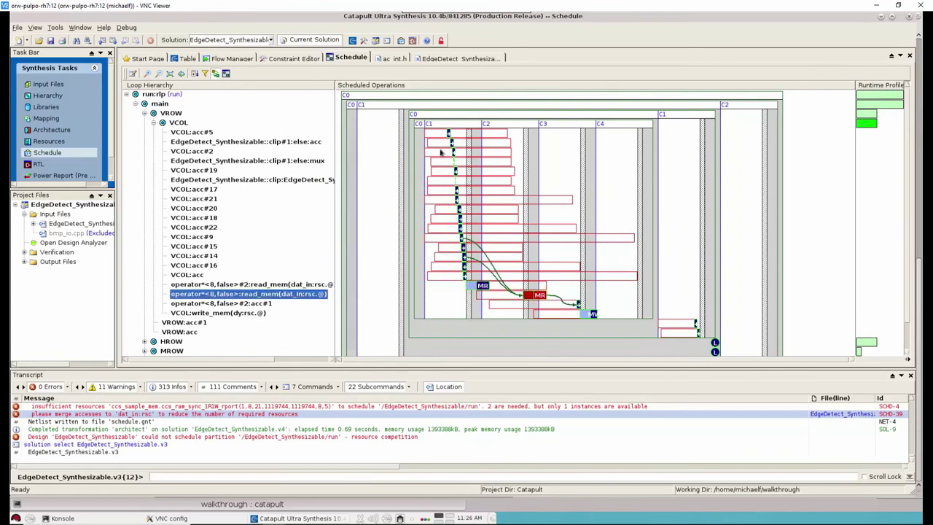
pyautogui.rightClick(494, 148)
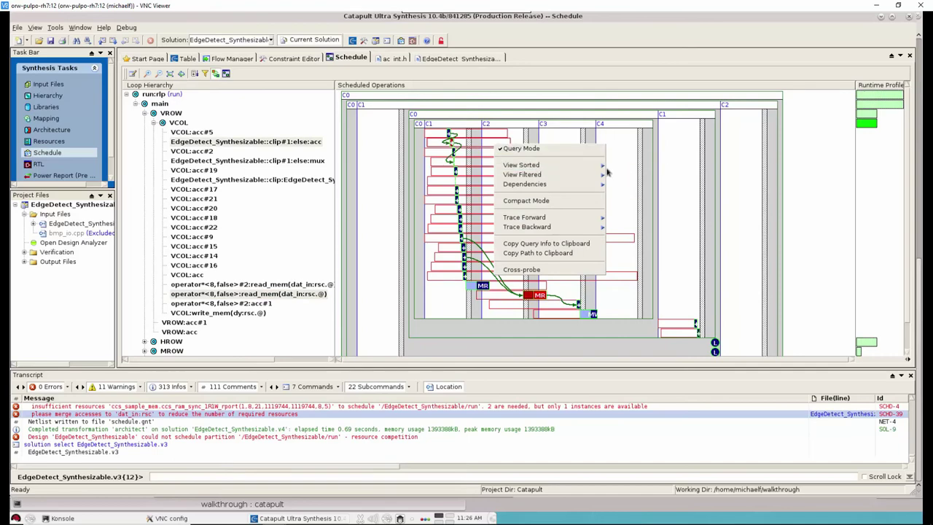
pyautogui.moveTo(552, 165)
pyautogui.click(629, 178)
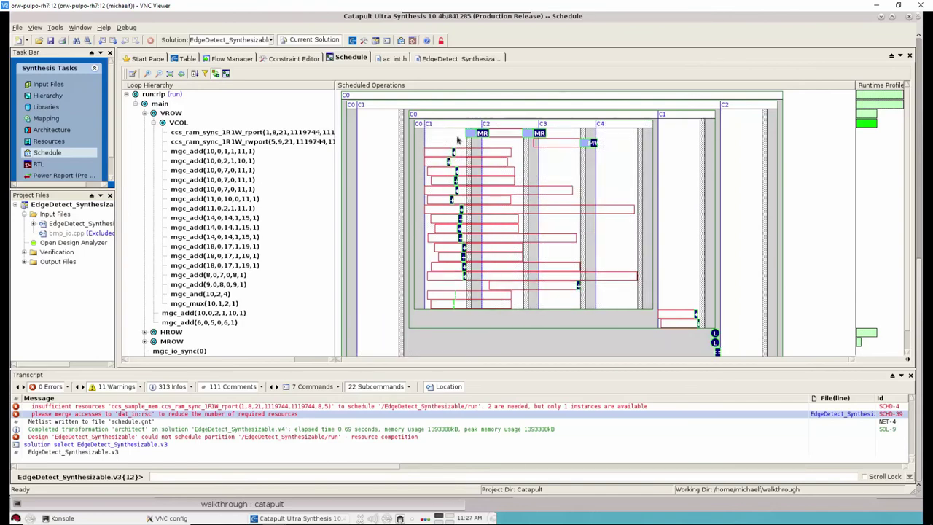
pyautogui.moveTo(540, 134)
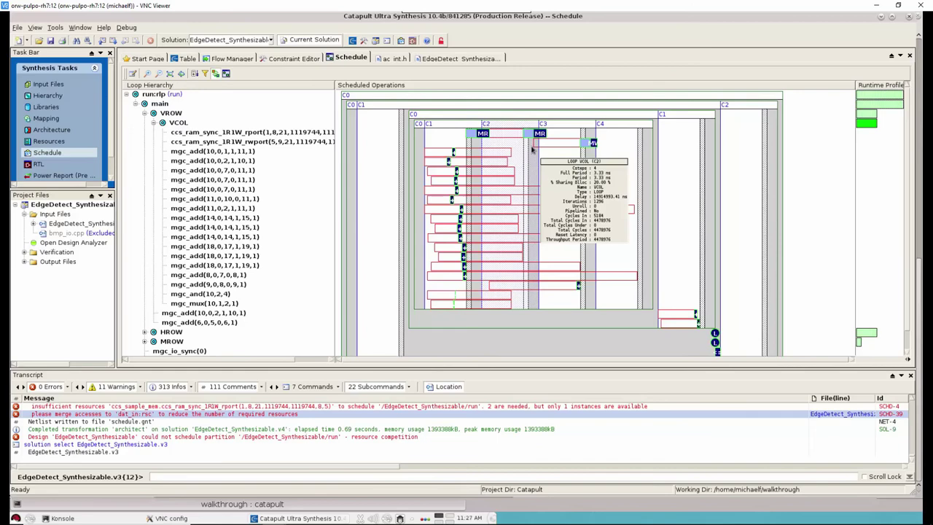
# Step: Pipeline the VCOL loop with initiation interval 2
pyautogui.click(51, 130)
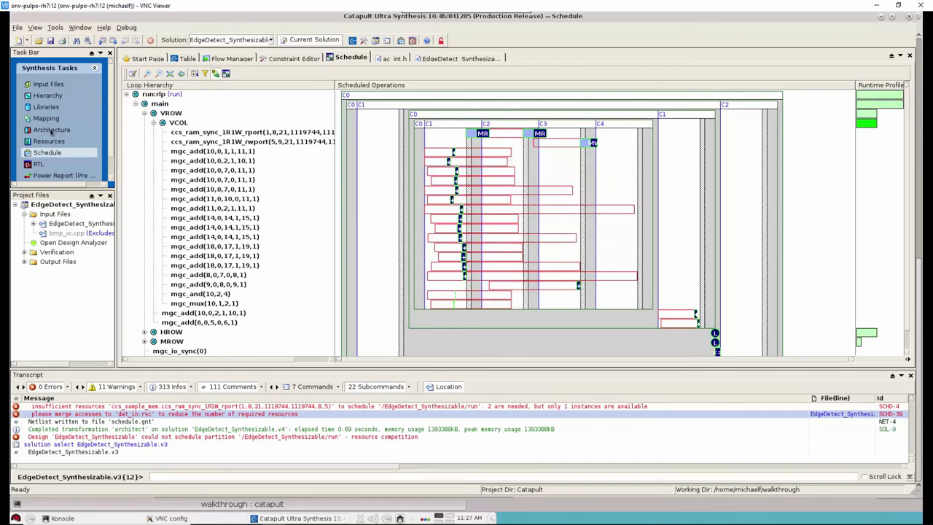
pyautogui.click(306, 160)
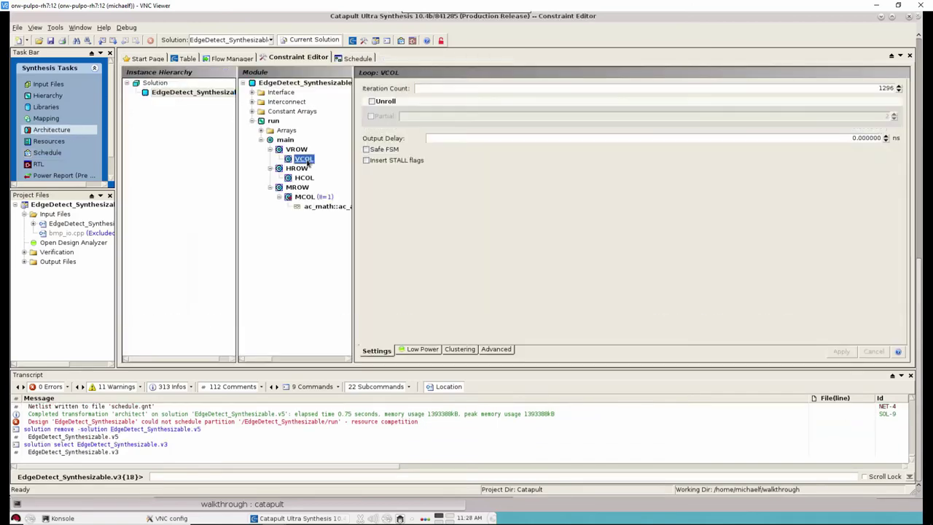
pyautogui.click(371, 137)
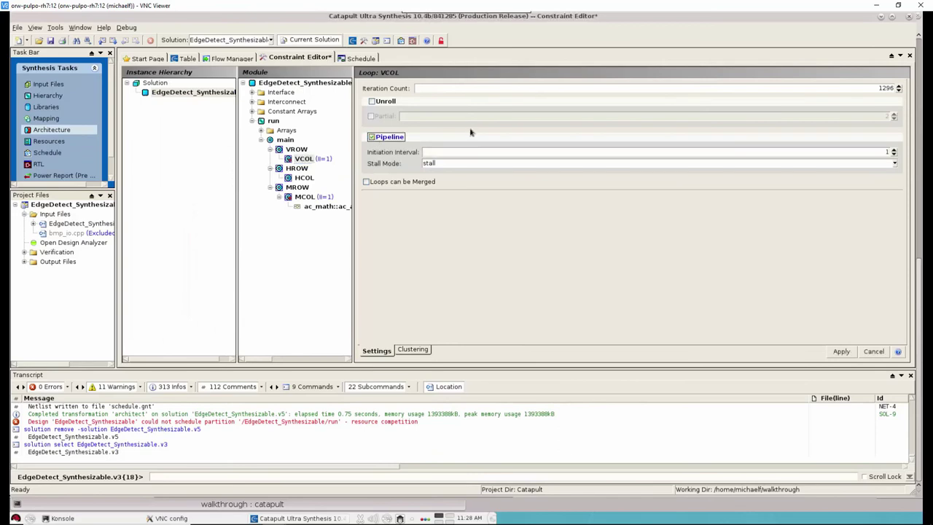
pyautogui.click(893, 149)
# Step: Pipeline HCOL at II=2 and apply, scheduling v6 at 5607357 cycles latency
pyautogui.click(304, 178)
pyautogui.click(372, 138)
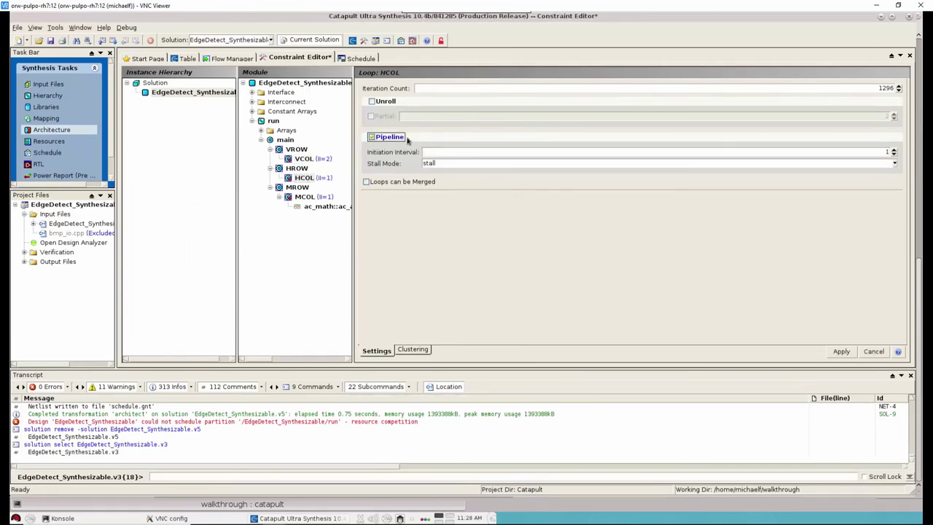
pyautogui.click(894, 148)
pyautogui.click(840, 351)
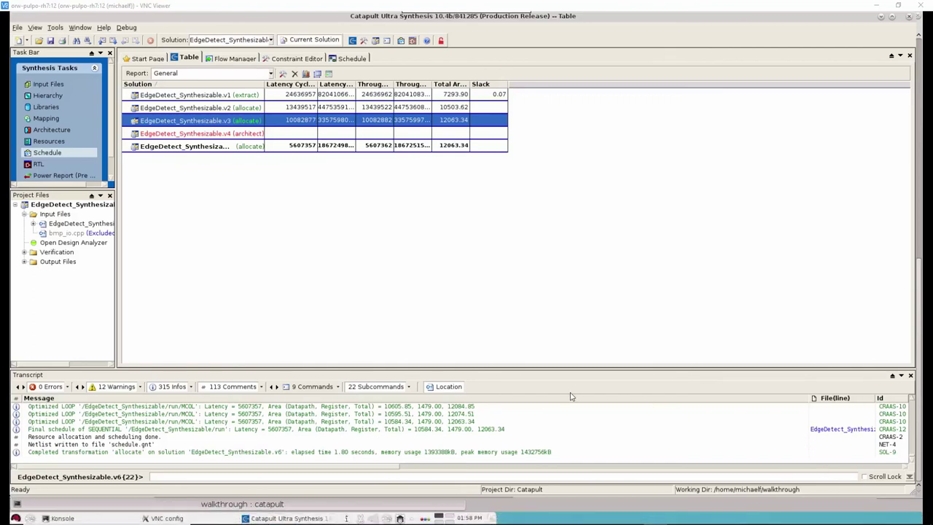
# Step: Run the Original Design + Testbench verification under Verification > gcc 4.9.2
pyautogui.click(24, 251)
pyautogui.click(32, 262)
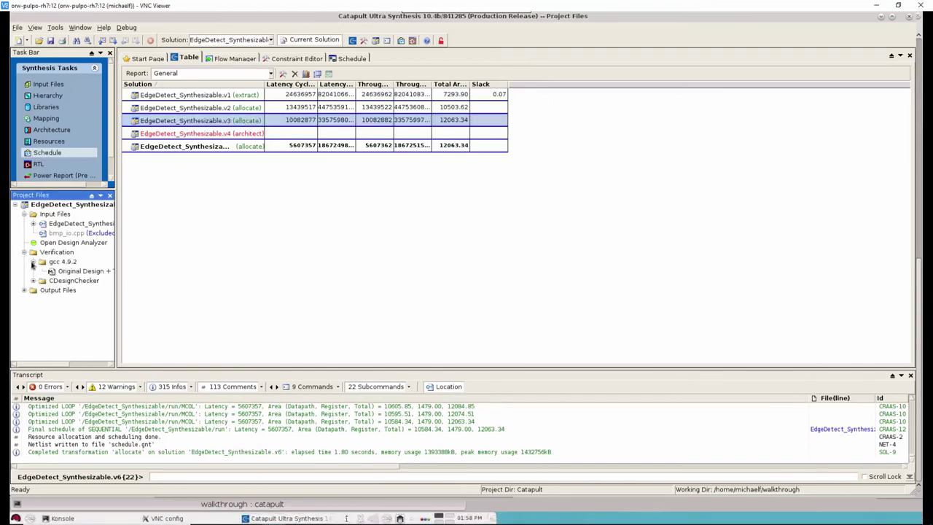
pyautogui.click(83, 273)
pyautogui.doubleClick(99, 273)
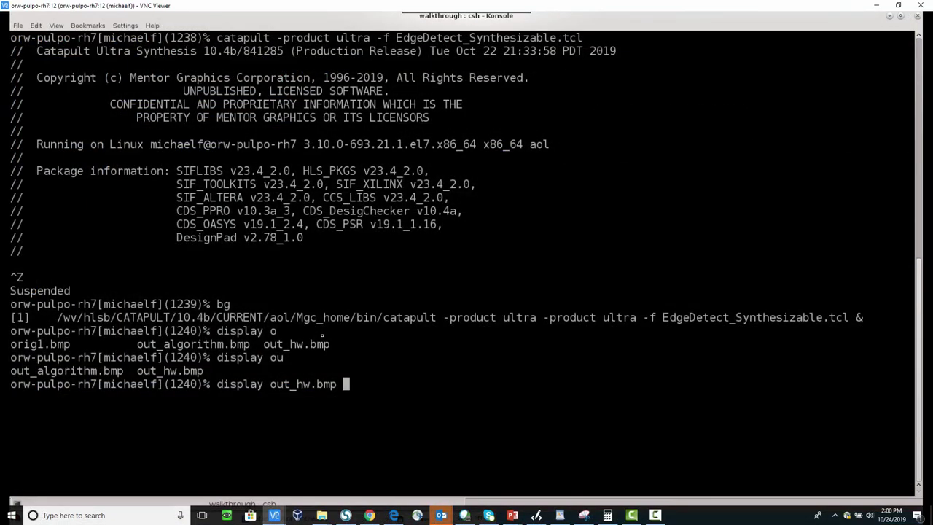
# Step: Run 'display out_hw.bmp' to view the edge-detected street scene
pyautogui.press('Return')
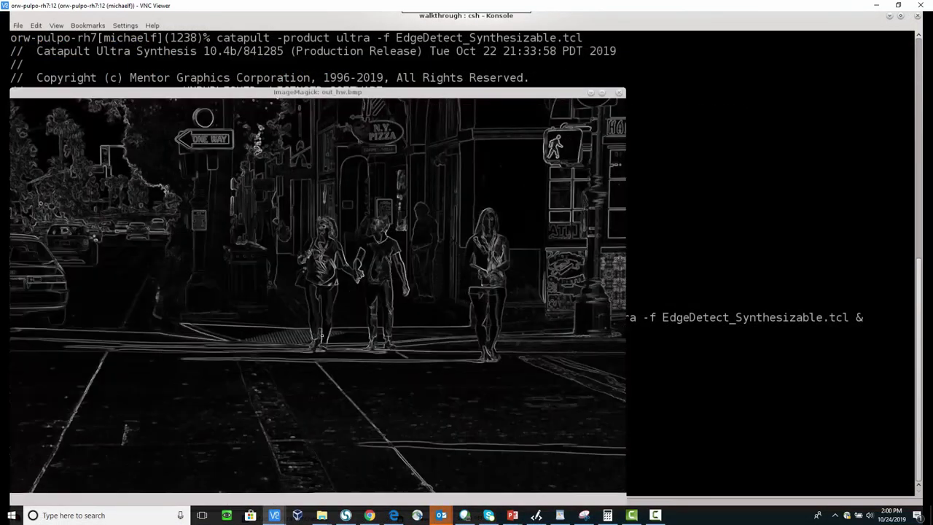